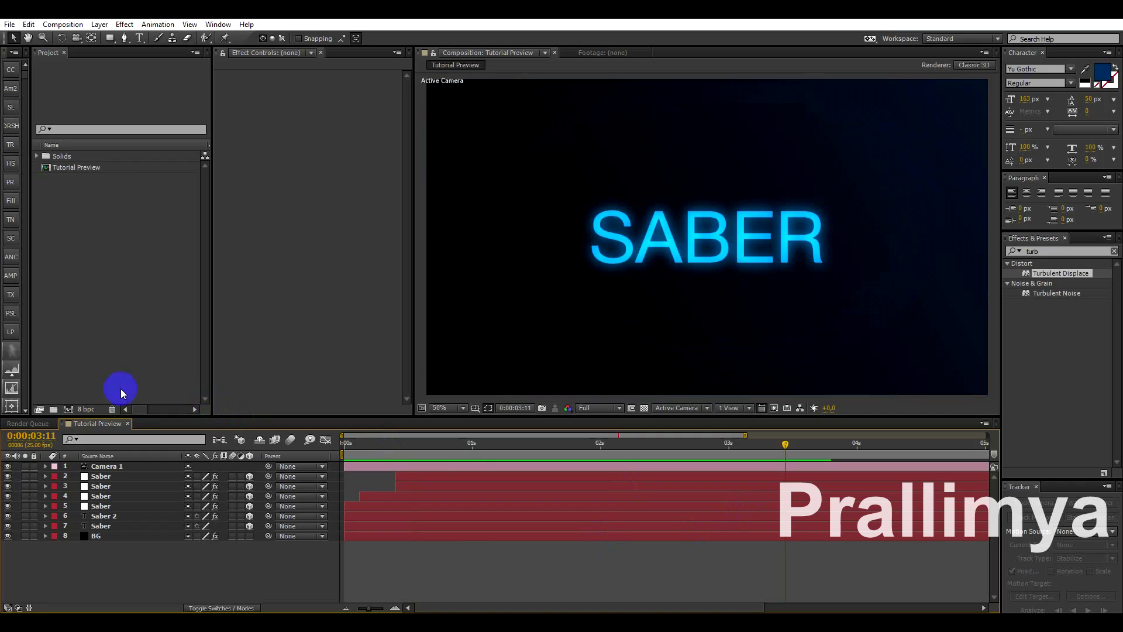
Step: Open Composition Settings for a new composition, named Main at HDTV 1080 25
left_click(73, 409)
type("Main")
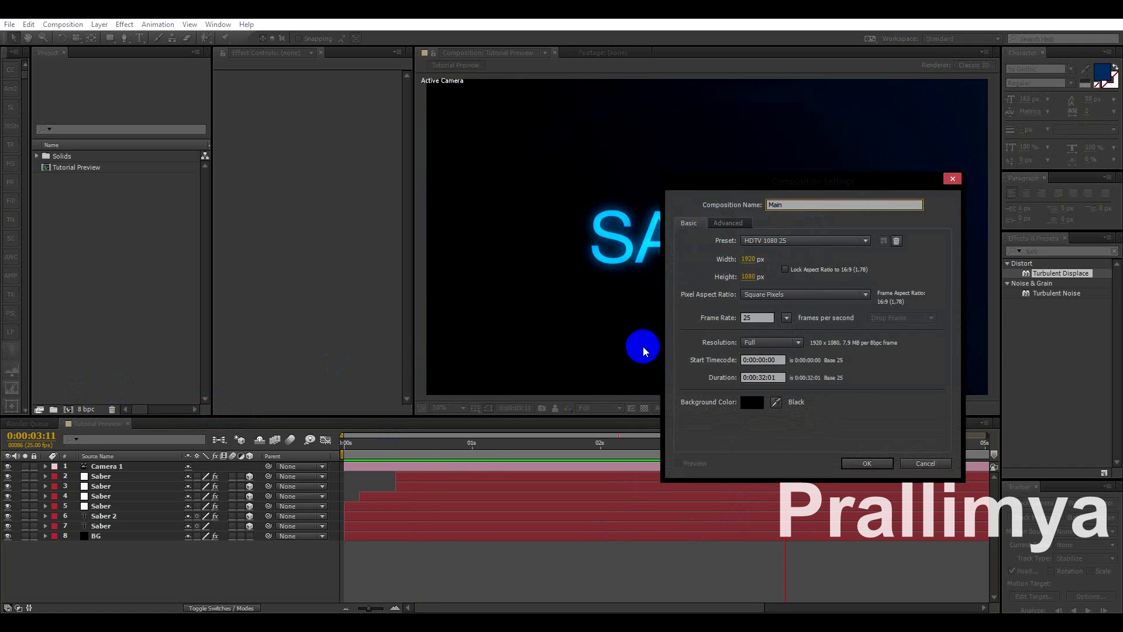
Step: Set the Main composition's duration to 0:00:10:01 and create it
left_click(766, 375)
left_click(761, 375)
type("1001")
left_click(782, 375)
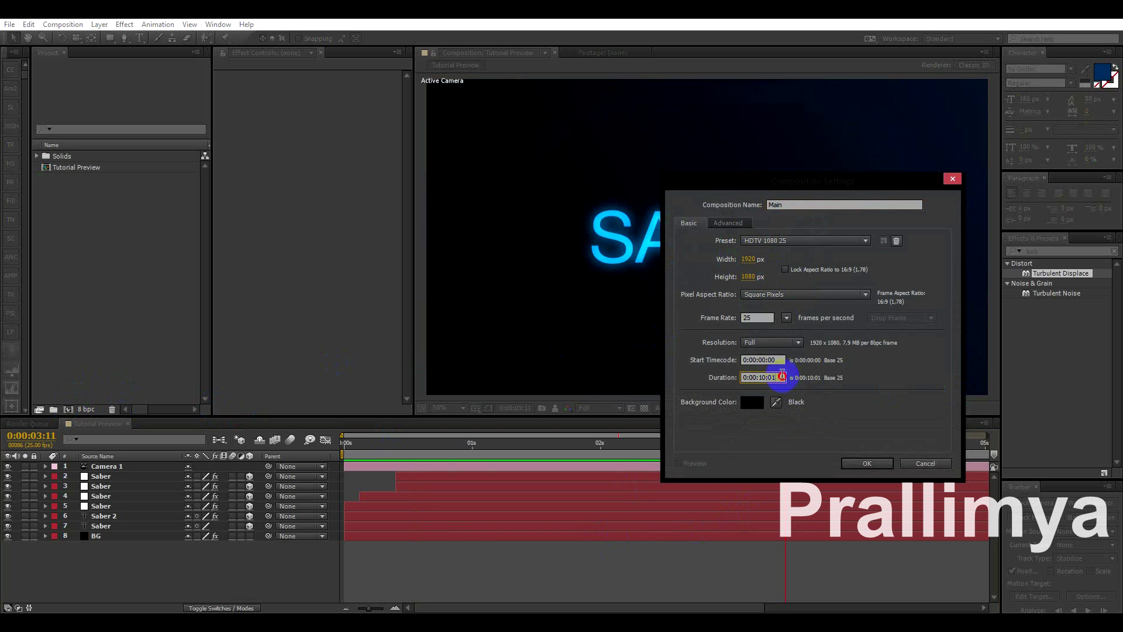
key("Return")
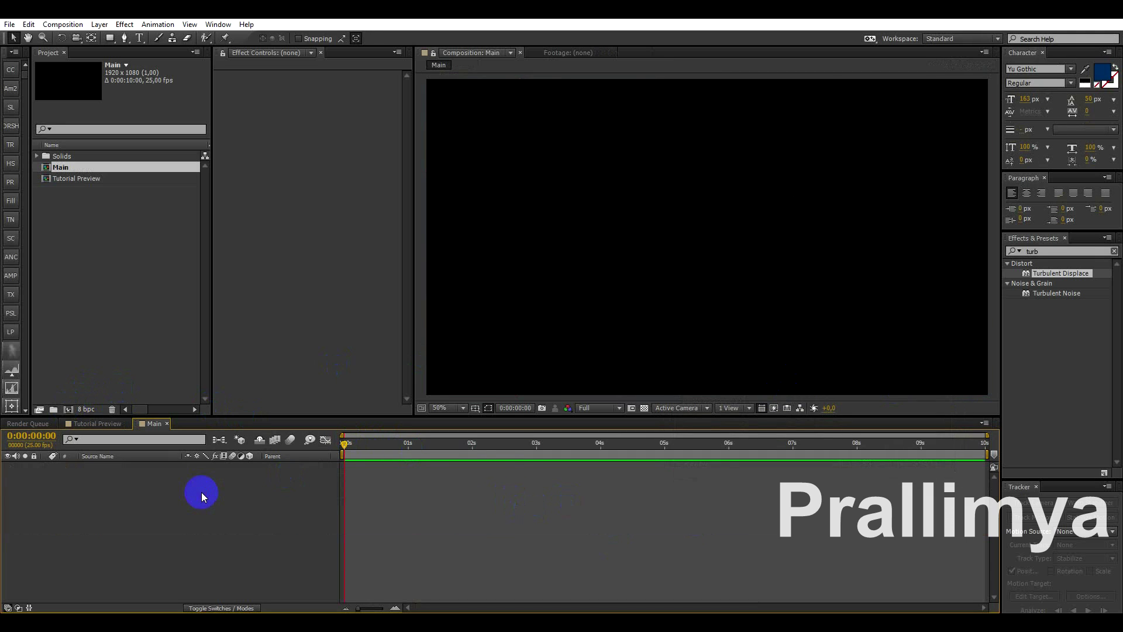
Step: Create a solid named BG and apply Gradient Ramp to it
key("ctrl+y")
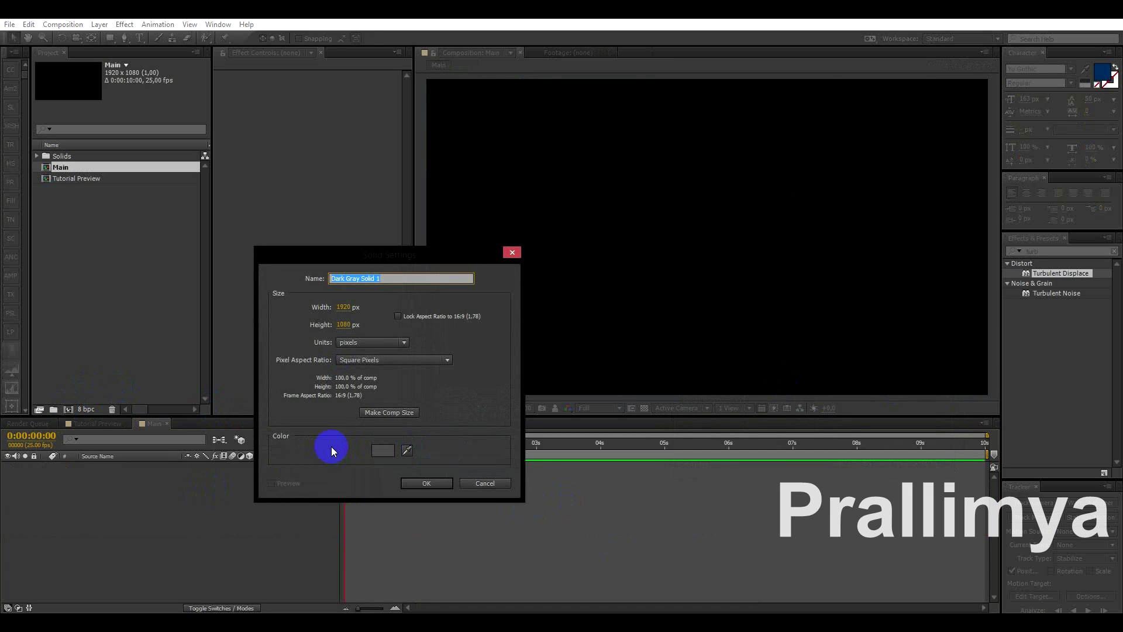
type("BG")
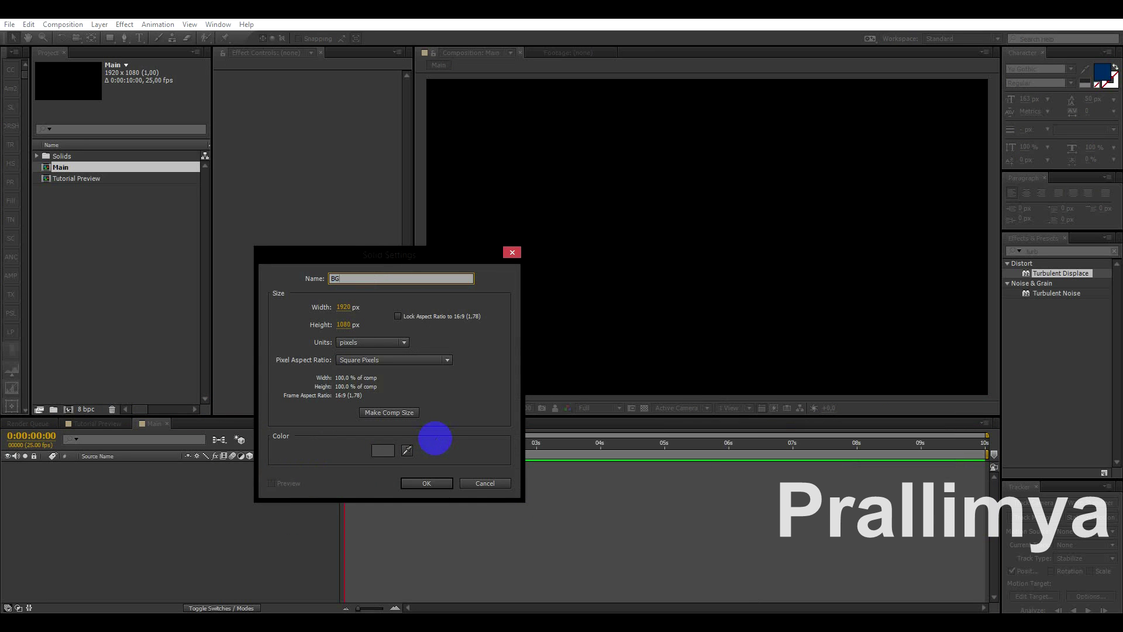
key("Return")
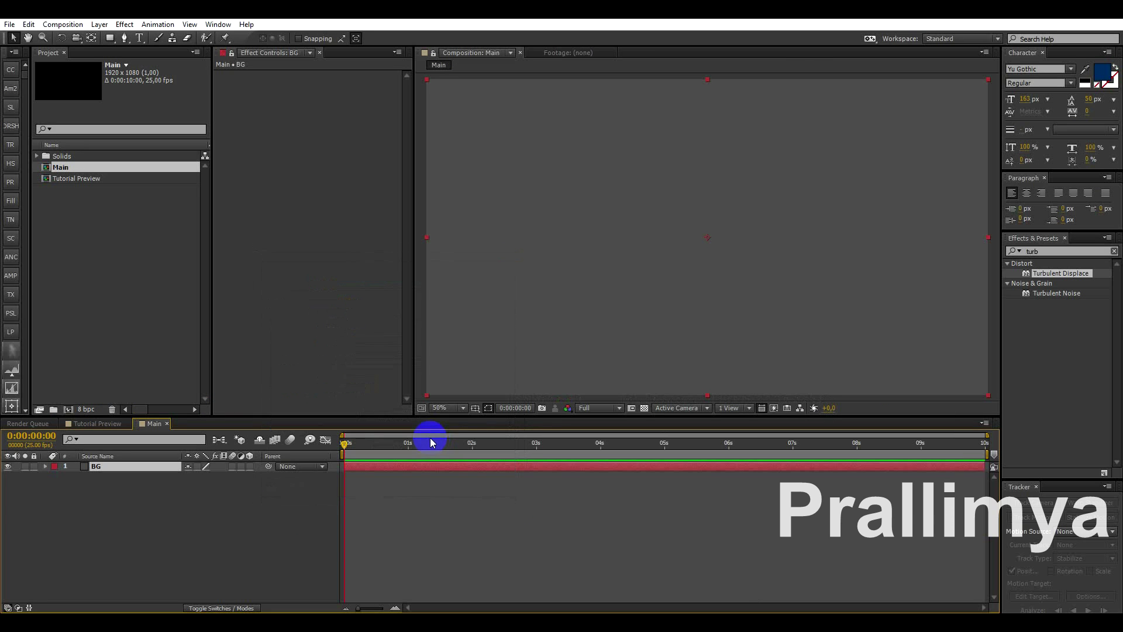
left_click_drag(1027, 264, 705, 240)
type("ramp")
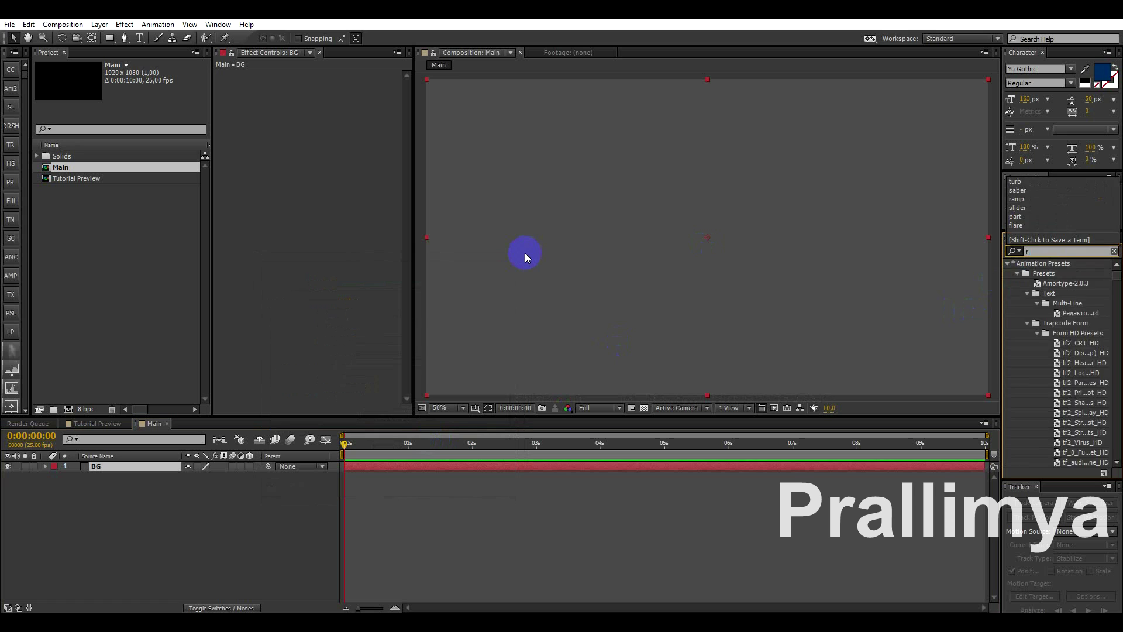
key("Return")
left_click(1054, 306)
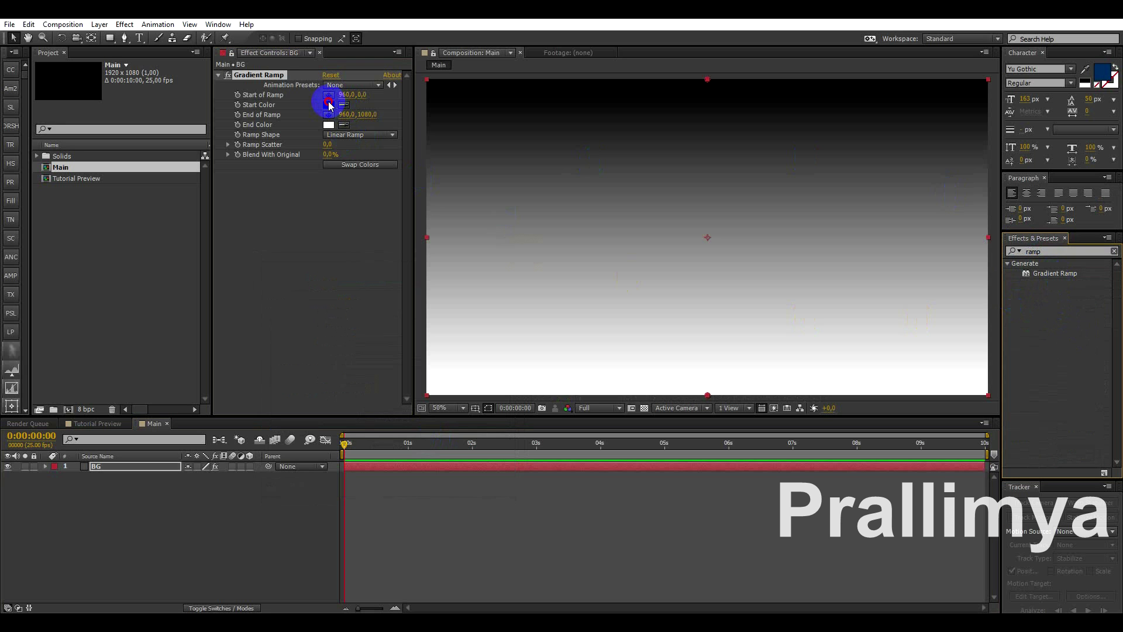
left_click(254, 75)
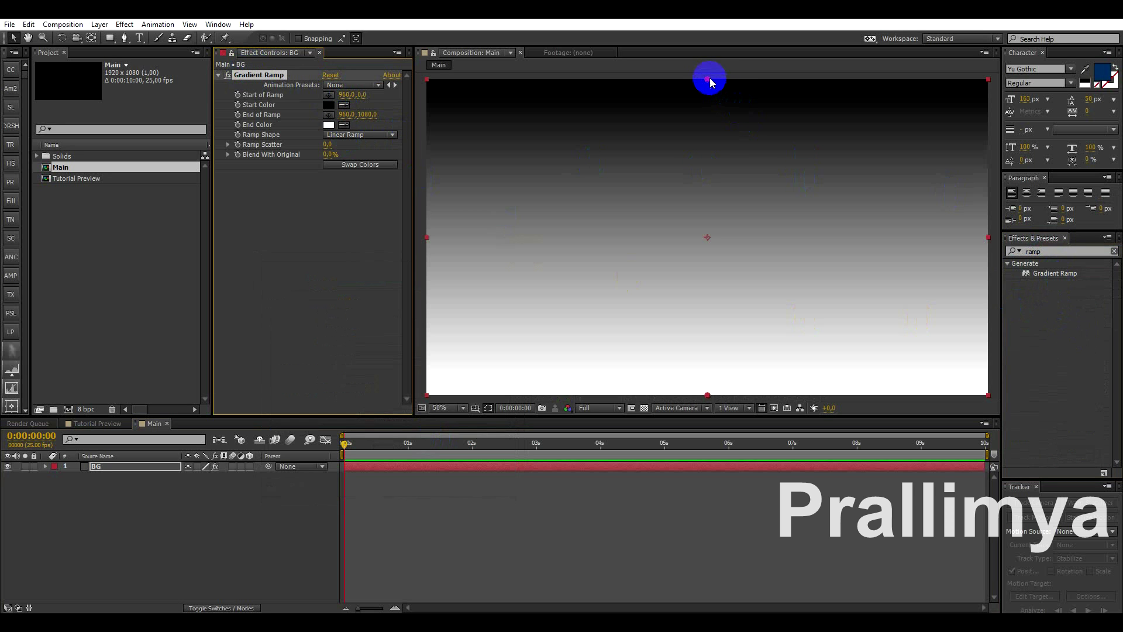
Step: Run the gradient from black at bottom-left to dark blue at top-right
left_click_drag(708, 79, 426, 394)
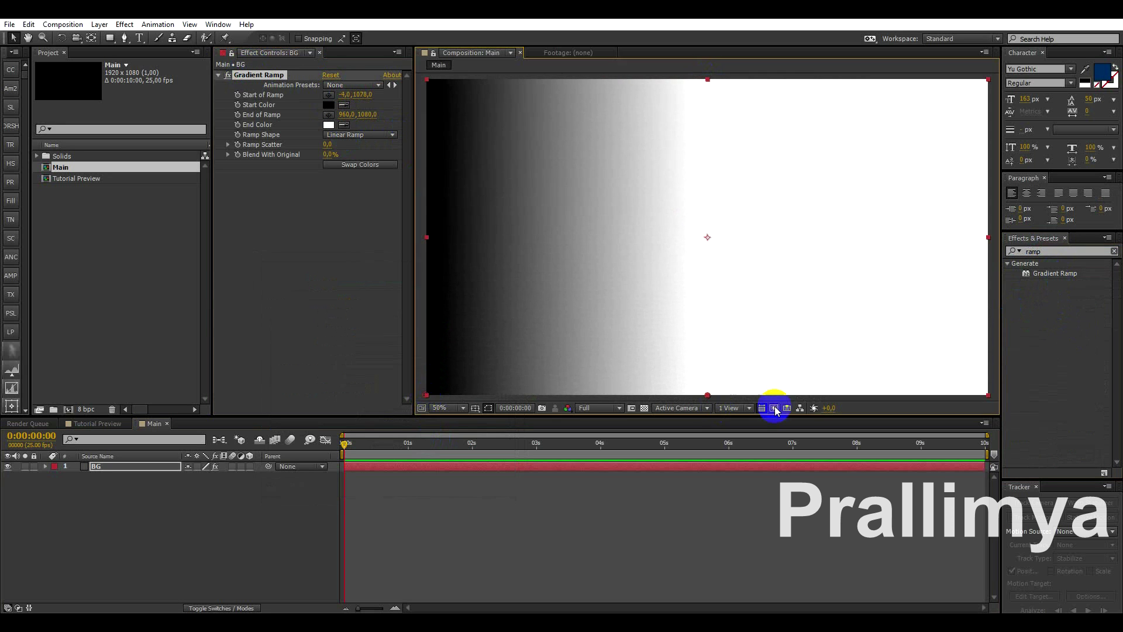
left_click_drag(708, 394, 989, 80)
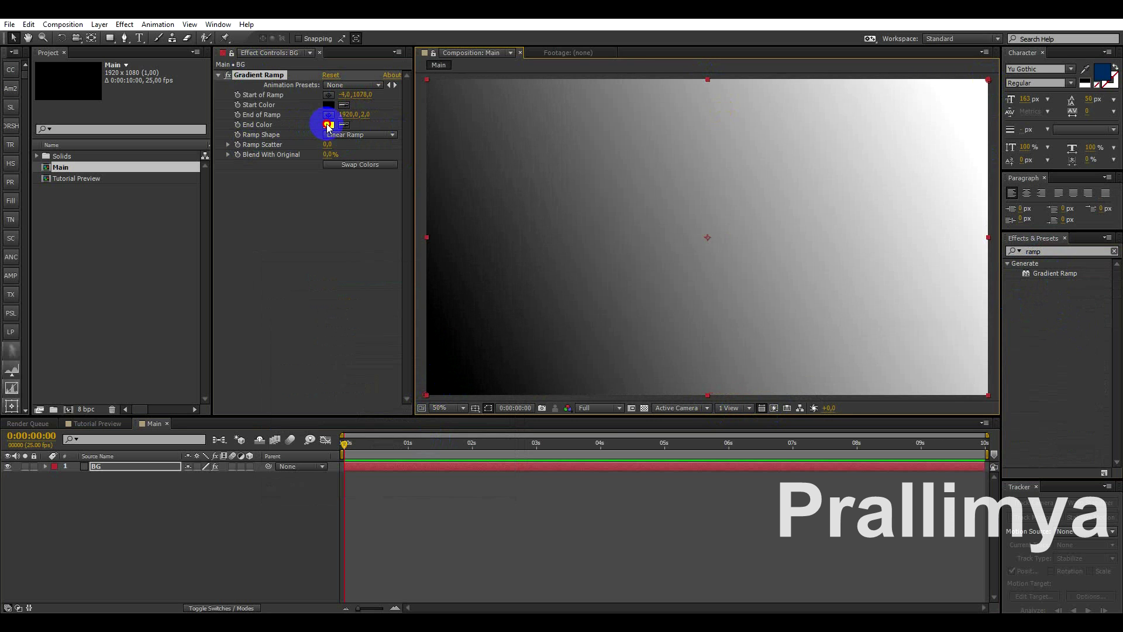
left_click(328, 125)
mouse_move(494, 389)
left_mouse_down()
mouse_move(478, 462)
mouse_move(507, 466)
left_mouse_up()
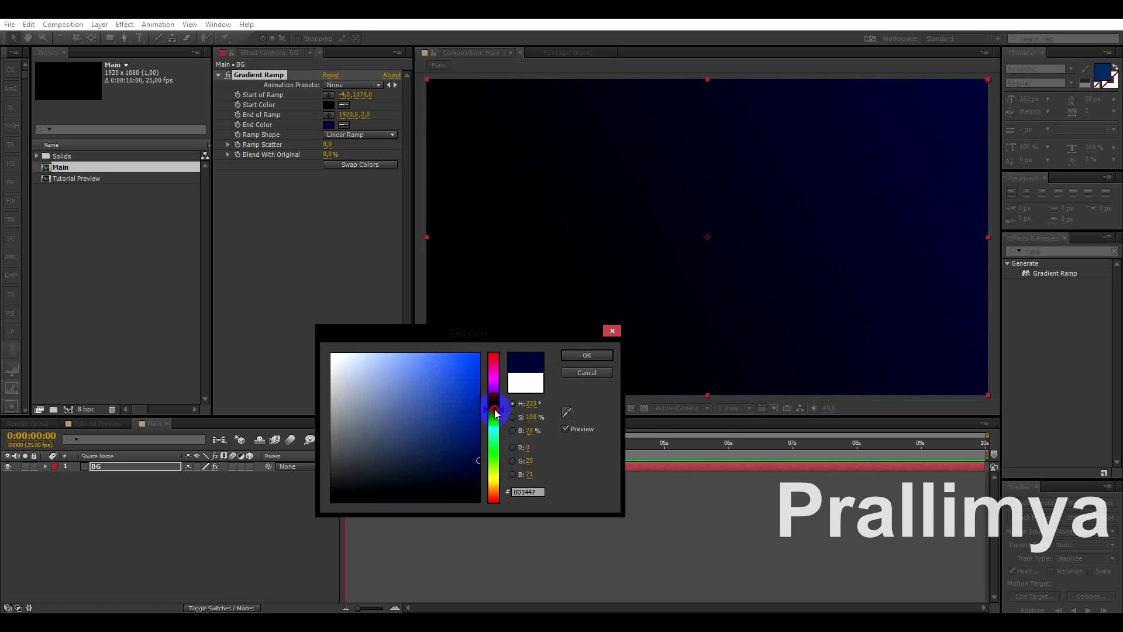
left_click_drag(494, 409, 495, 420)
key("Return")
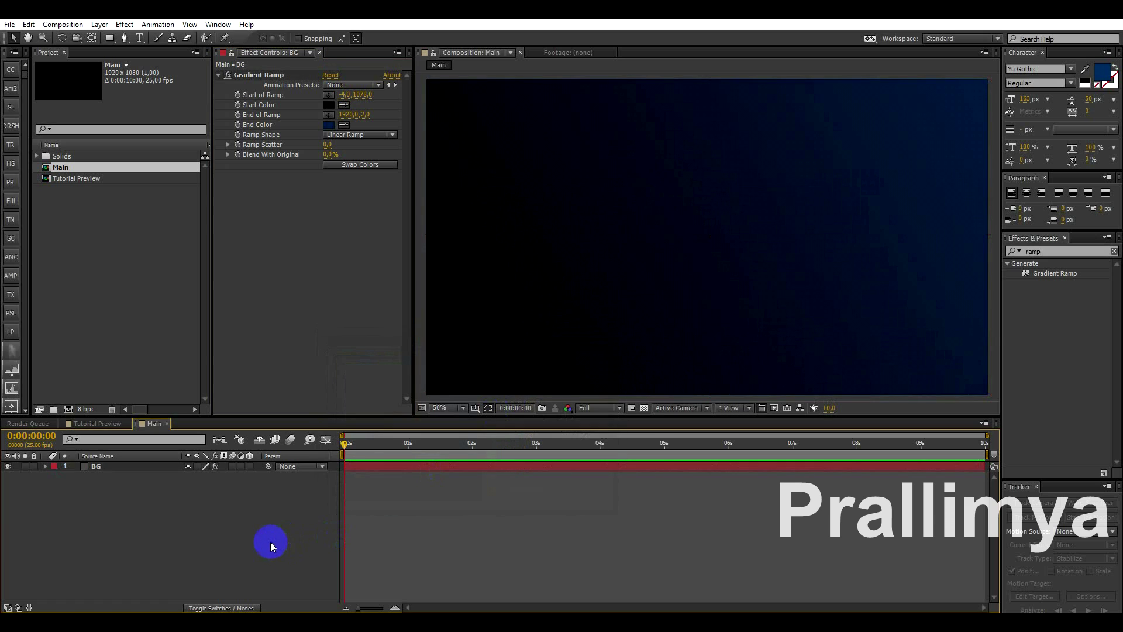
key("ctrl+y")
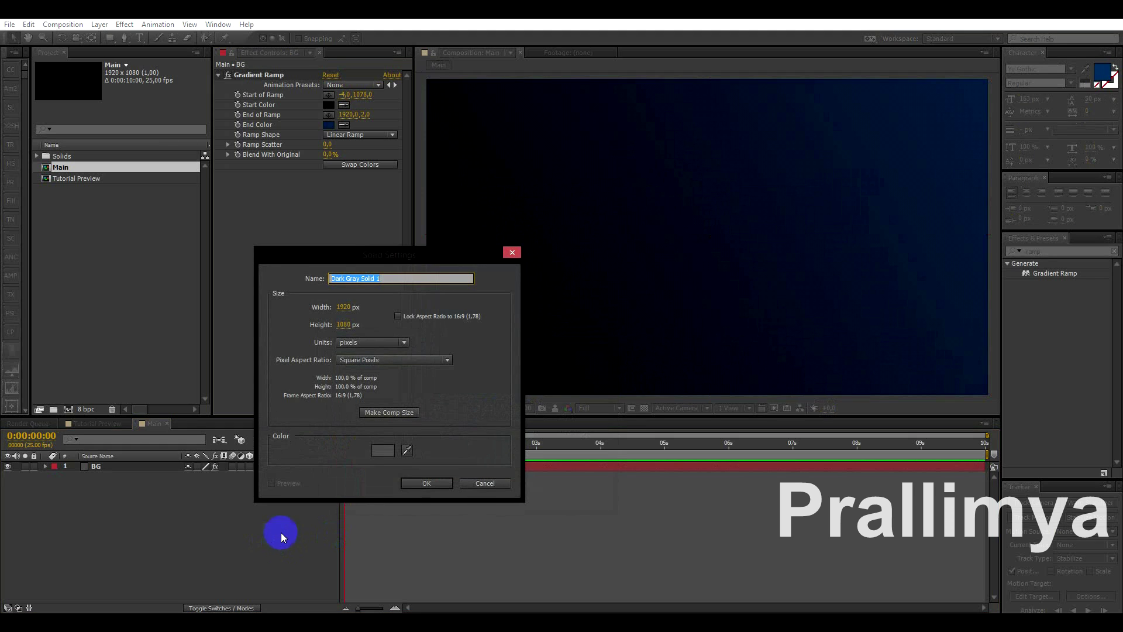
Step: Add a white solid named Saber and hide it
type("Saber")
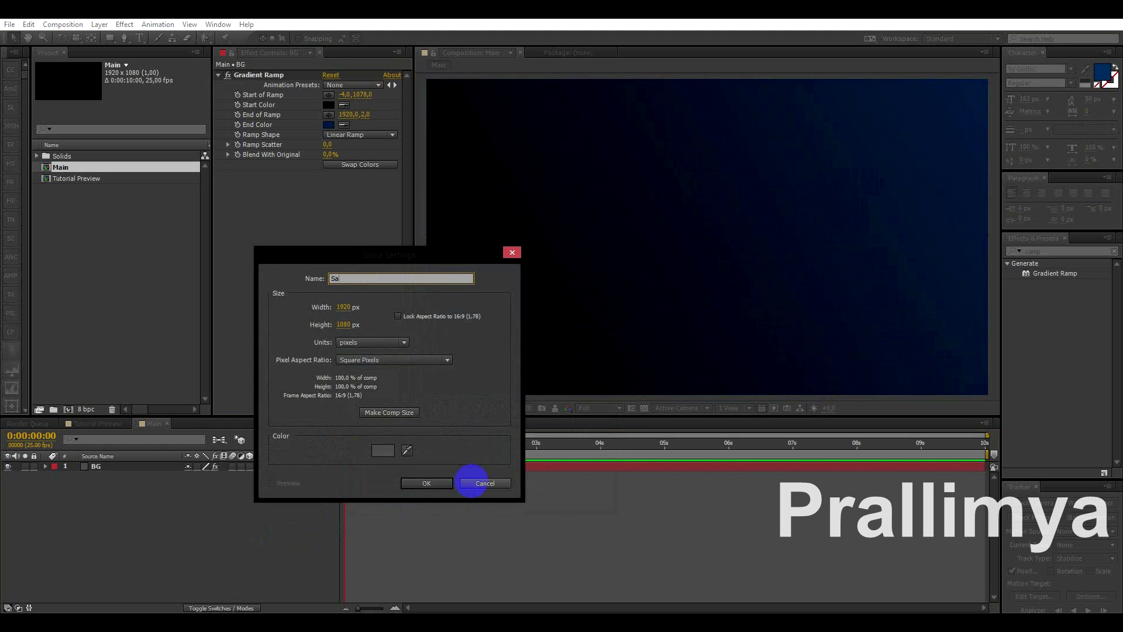
left_click(383, 449)
key("Return")
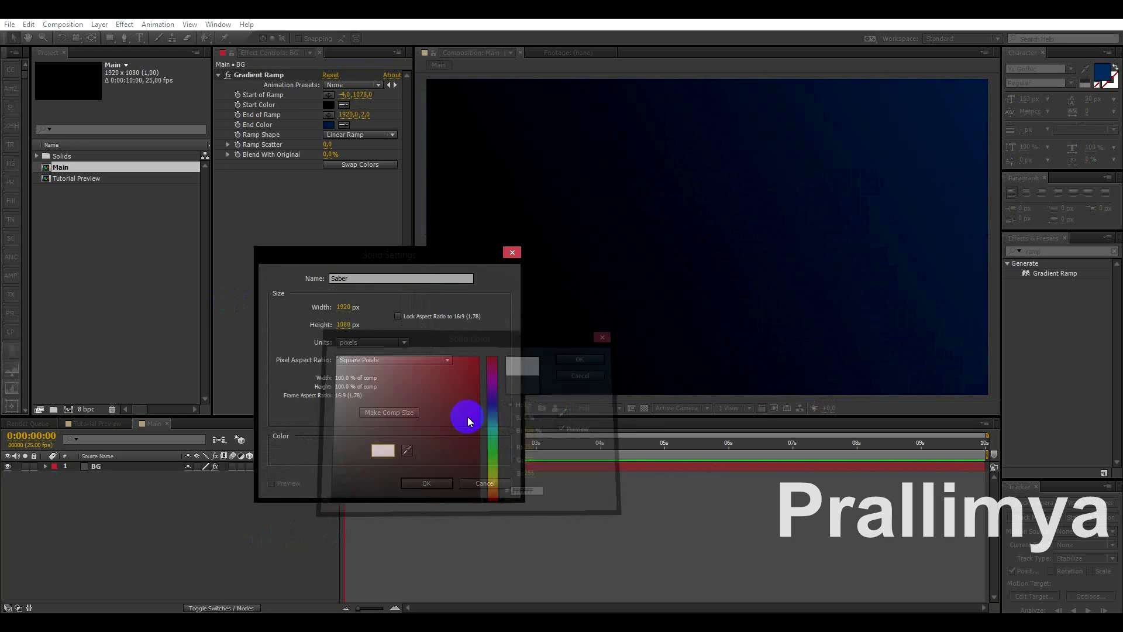
key("Return")
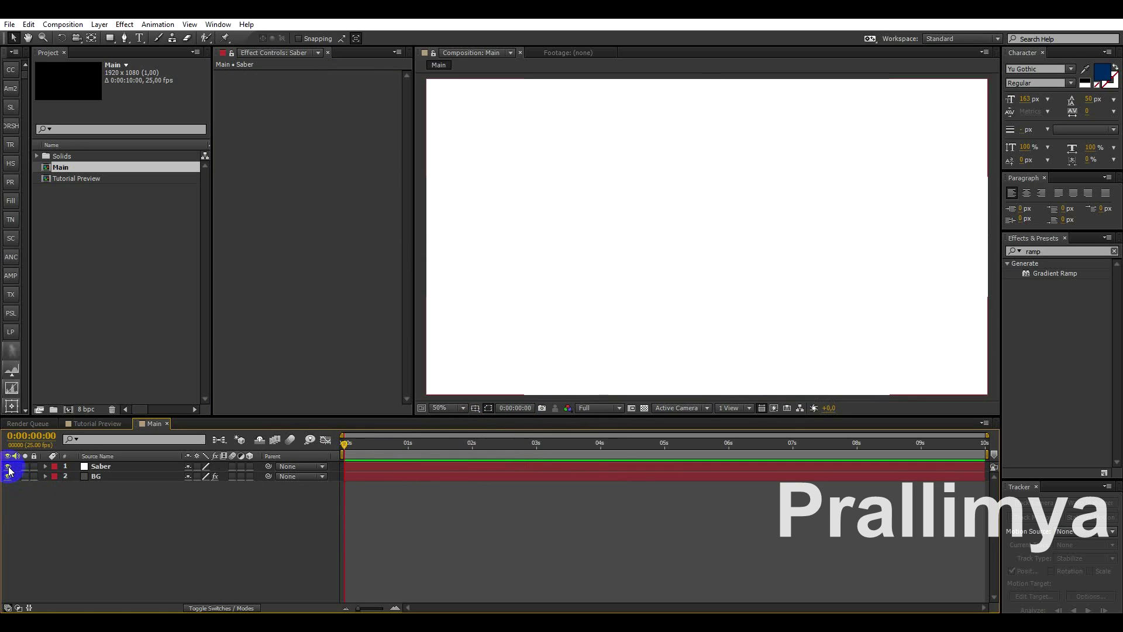
left_click(7, 466)
Step: Create a text layer reading NEON TEXT
key("ctrl+t")
left_click(588, 266)
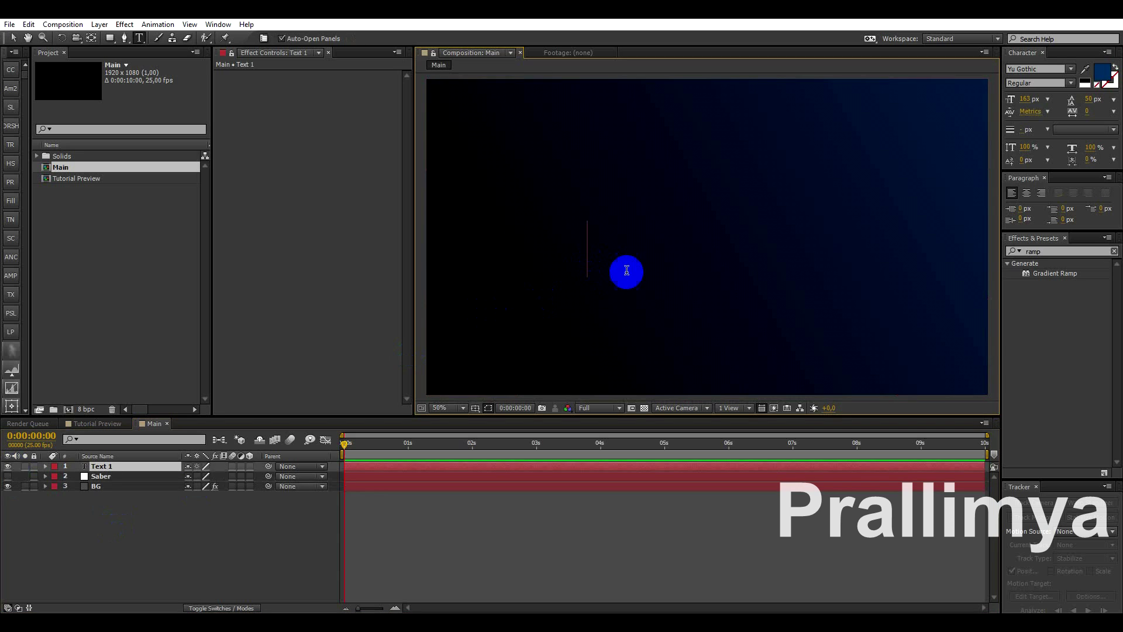
type("TEXT")
key("BackSpace")
key("BackSpace")
key("BackSpace")
type("NEON TEXT")
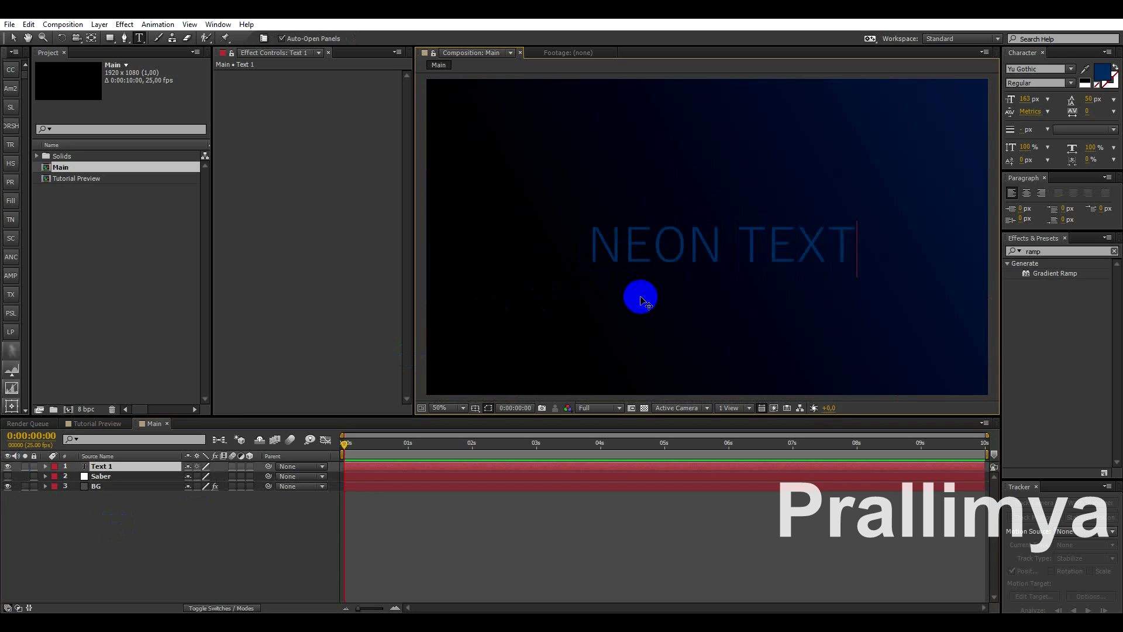
Step: Set the NEON TEXT font to HelveticaNeueCyr Roman
mouse_move(857, 240)
left_mouse_down()
mouse_move(681, 232)
mouse_move(588, 245)
left_mouse_up()
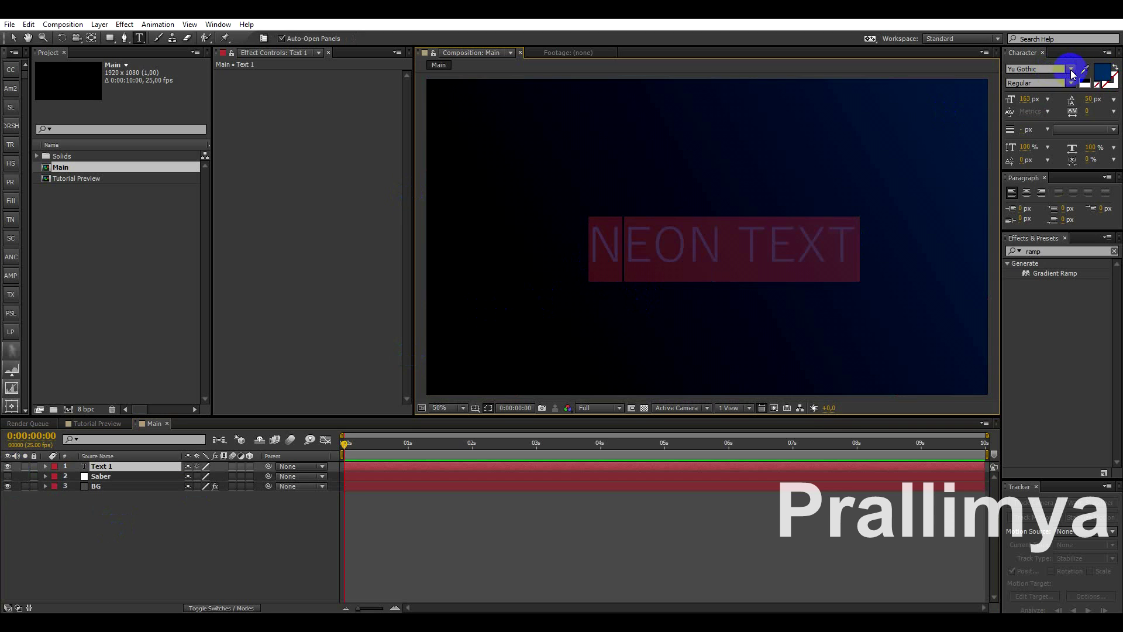
left_click(1047, 69)
scroll(1041, 170, "down", 5)
scroll(1043, 167, "down", 5)
scroll(1045, 162, "down", 5)
scroll(1047, 156, "down", 5)
scroll(1046, 149, "up", 5)
scroll(1047, 117, "up", 5)
scroll(1046, 93, "up", 5)
scroll(1048, 108, "up", 5)
scroll(1053, 124, "up", 3)
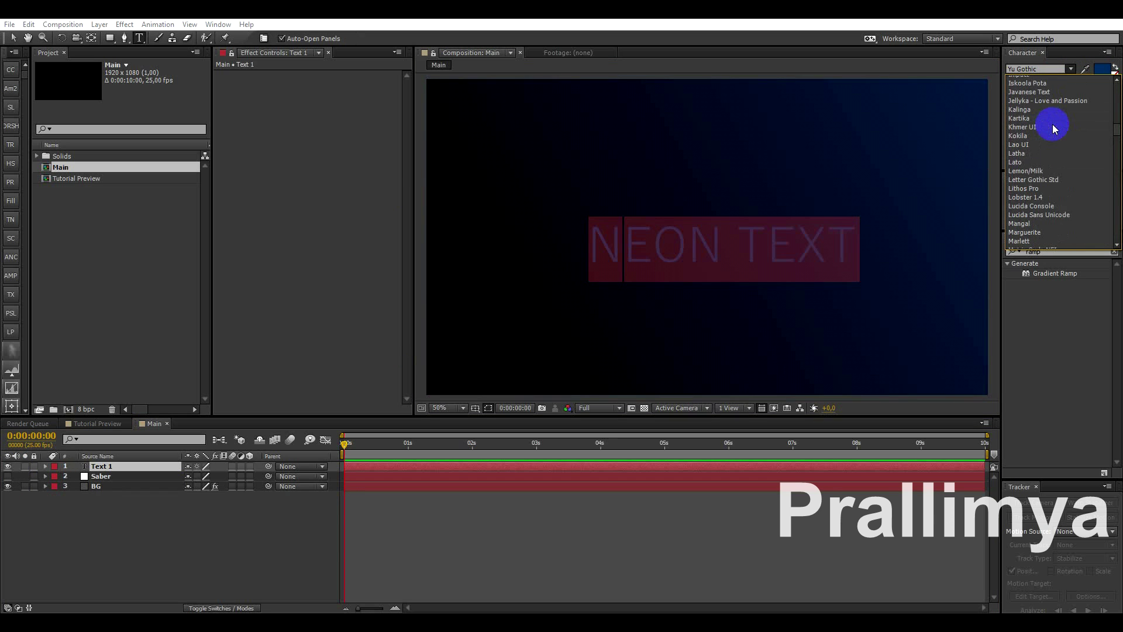
scroll(1055, 129, "up", 5)
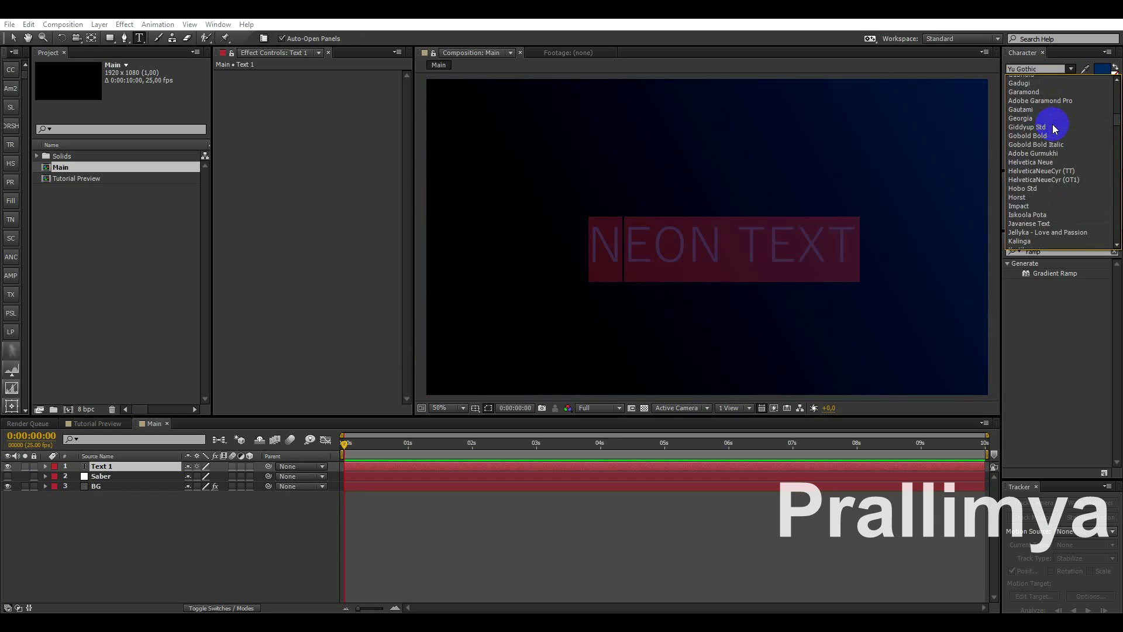
left_click(1070, 180)
left_click(1071, 85)
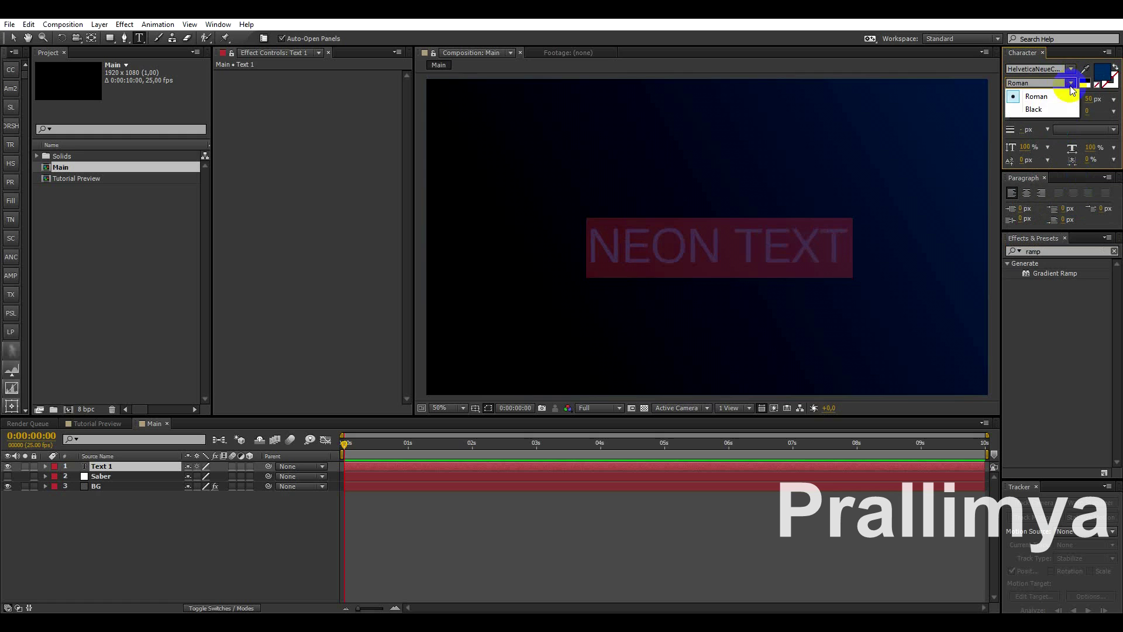
left_click(1049, 110)
key("Up")
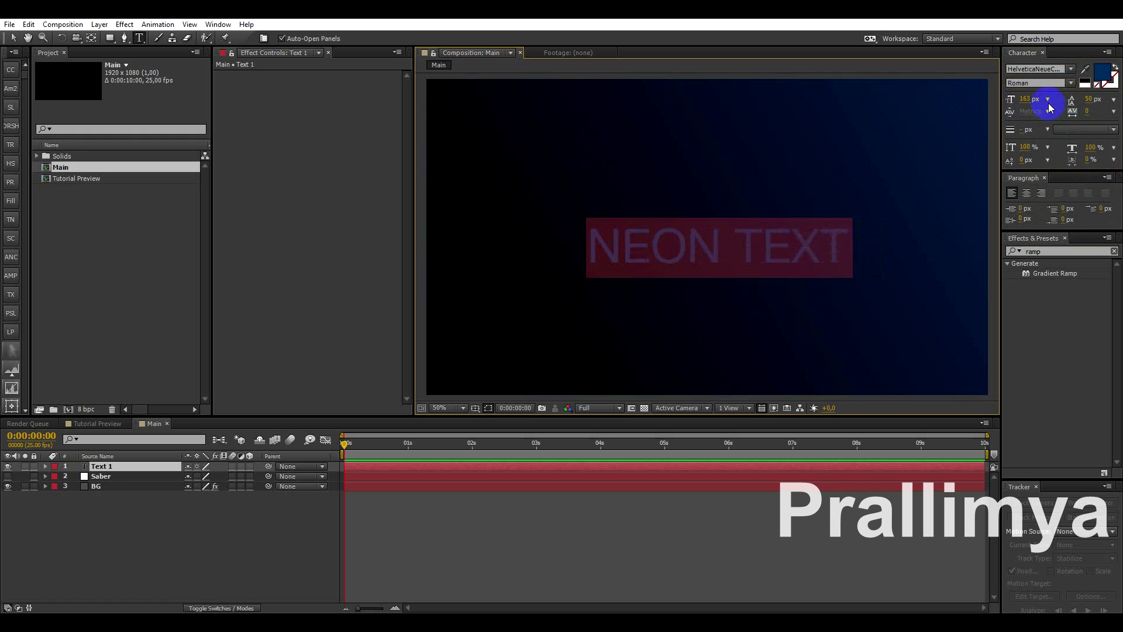
left_click(7, 37)
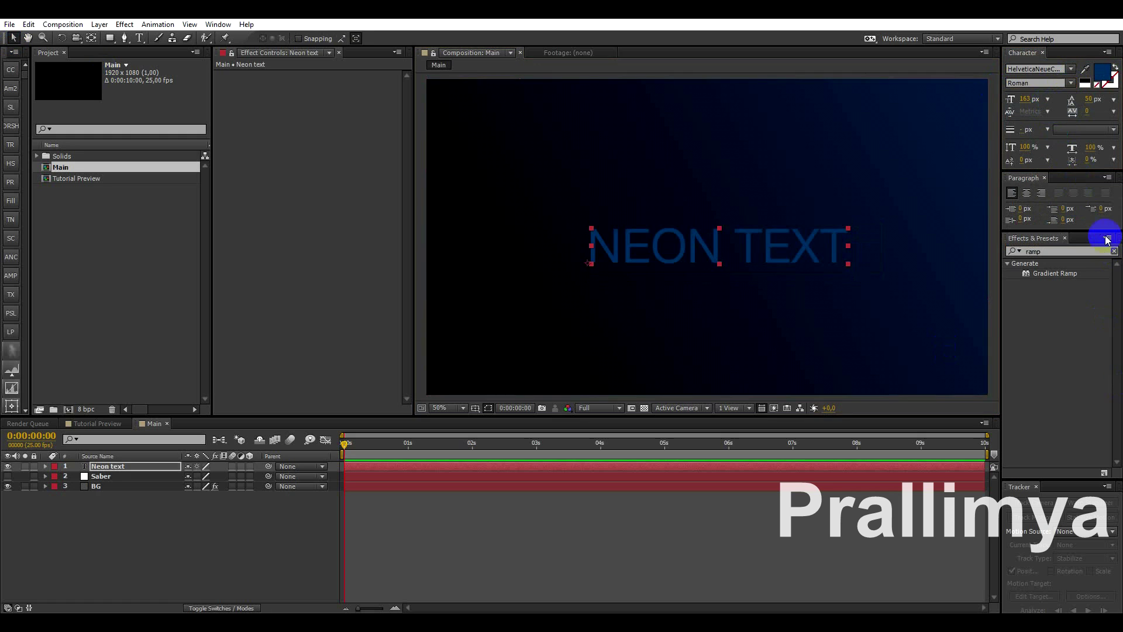
Step: Move NEON TEXT to the centre of the frame and zoom the viewer out
left_click(475, 408)
key("Escape")
key("slash")
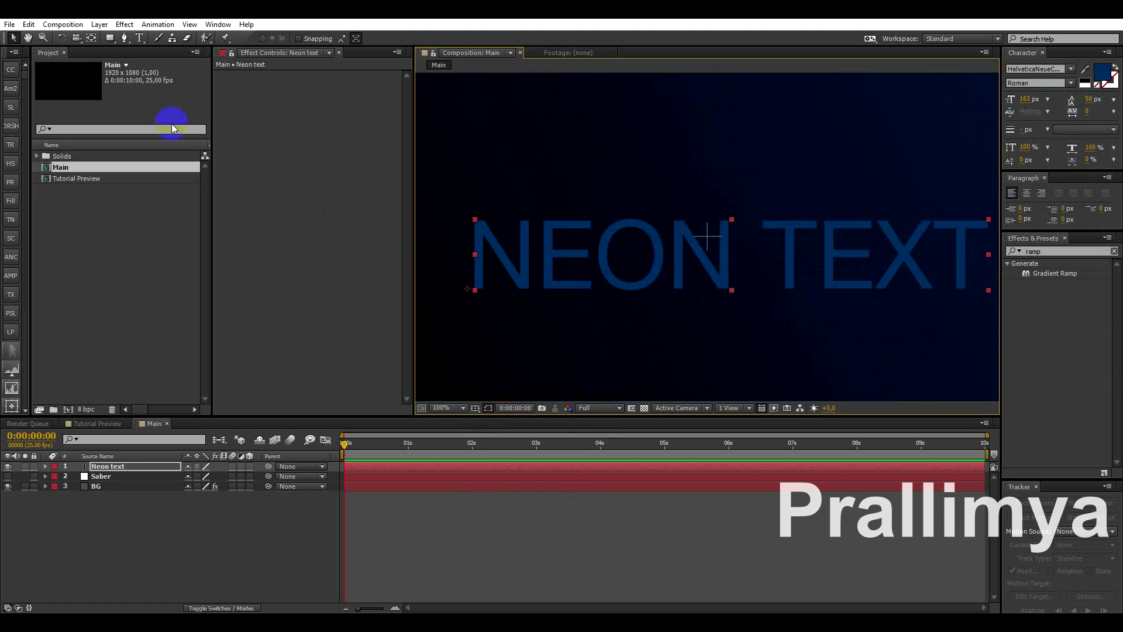
left_click(90, 39)
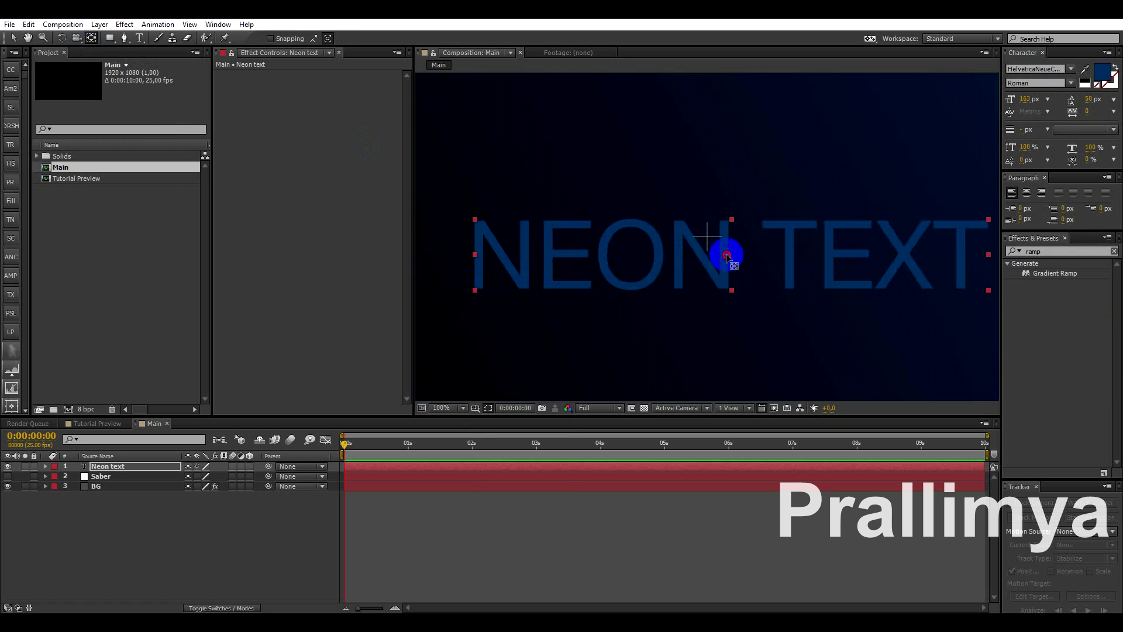
key("v")
left_click_drag(821, 259, 801, 247)
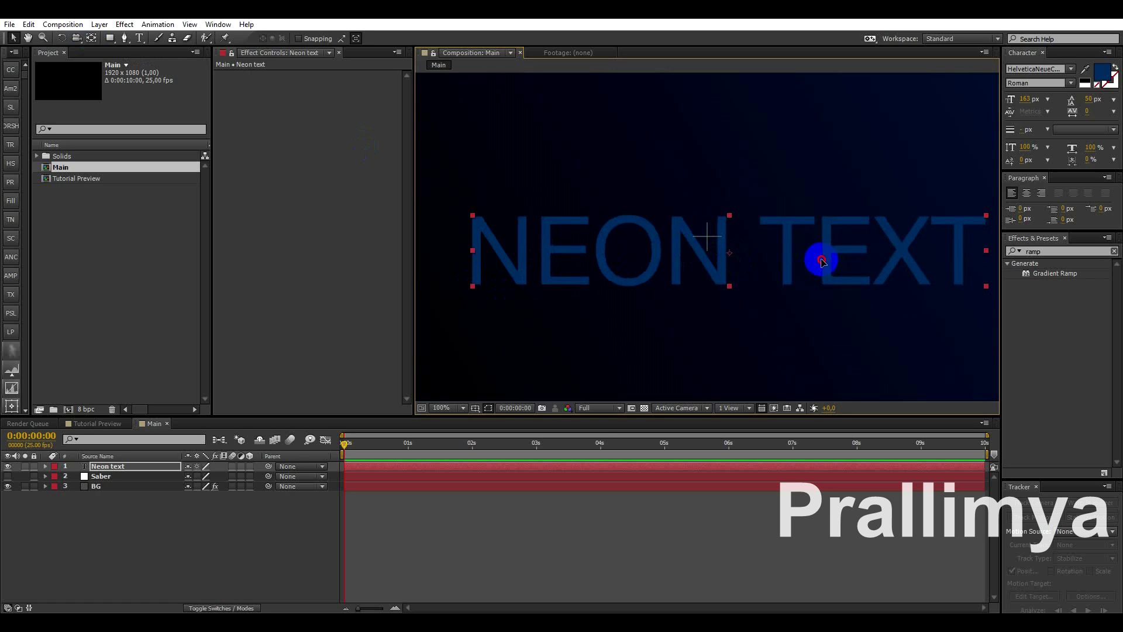
key("comma")
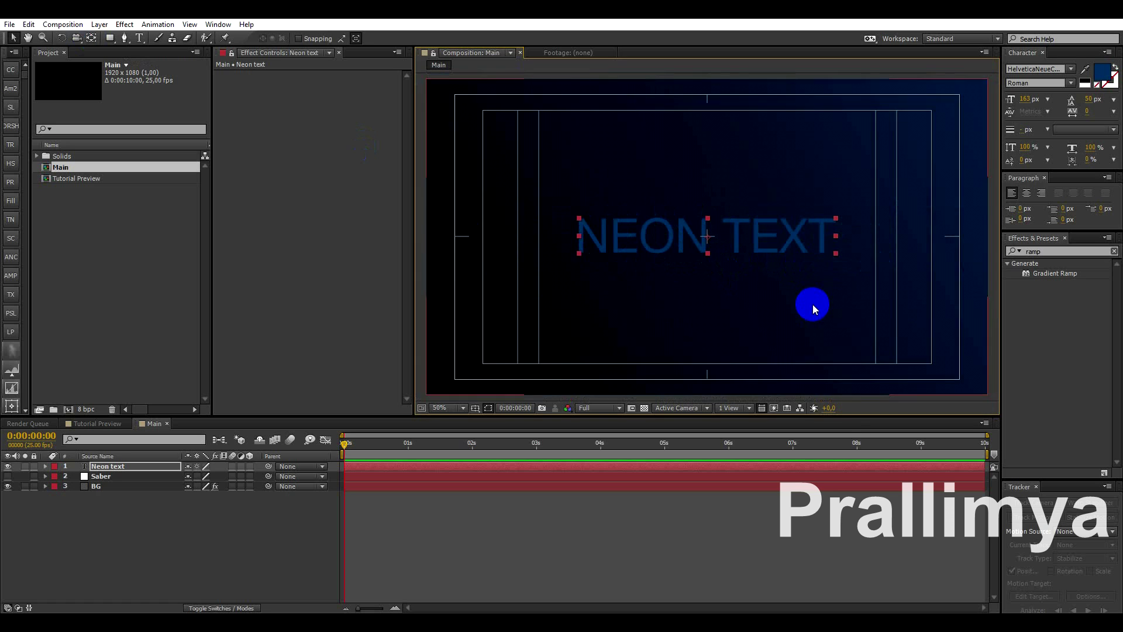
Step: Place the Neon text layer below Saber, then unhide and select Saber
left_click(858, 532)
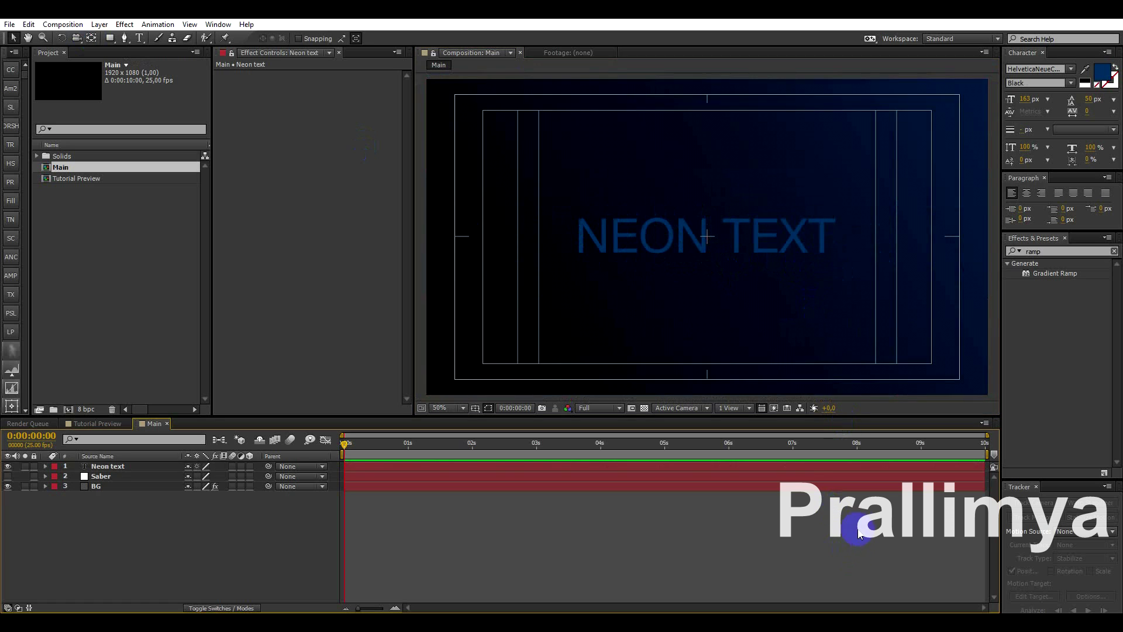
left_click(169, 466)
left_click_drag(97, 468, 96, 476)
left_click(150, 513)
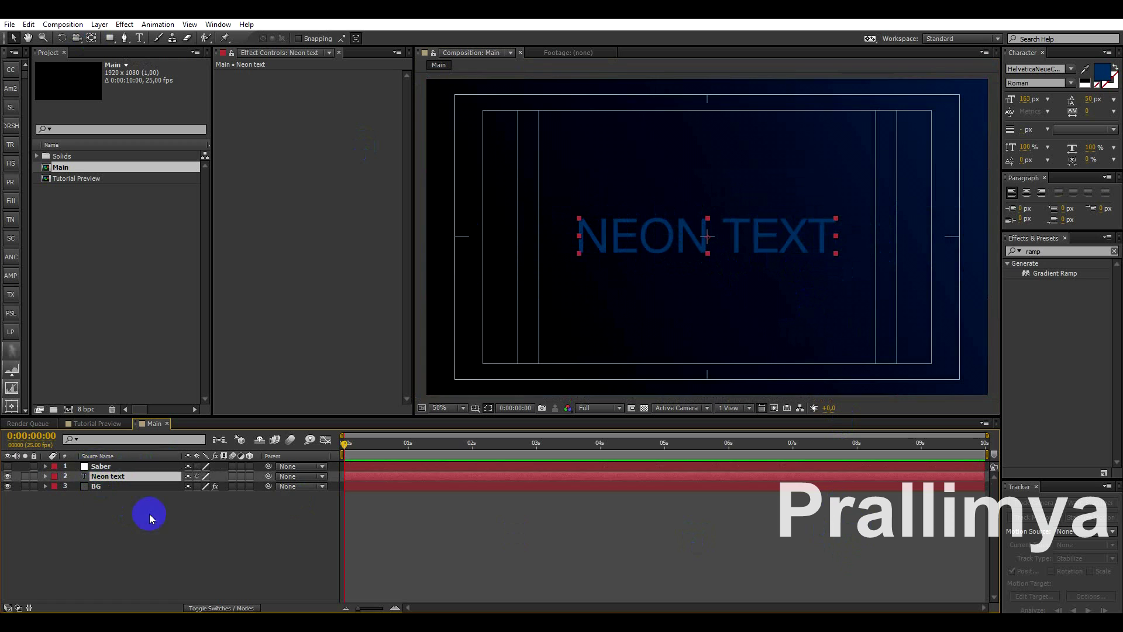
left_click(7, 466)
left_click(585, 466)
Step: Apply the Saber effect to the Saber layer
mouse_move(1047, 273)
left_mouse_down()
mouse_move(989, 256)
mouse_move(701, 298)
left_mouse_up()
type("saber")
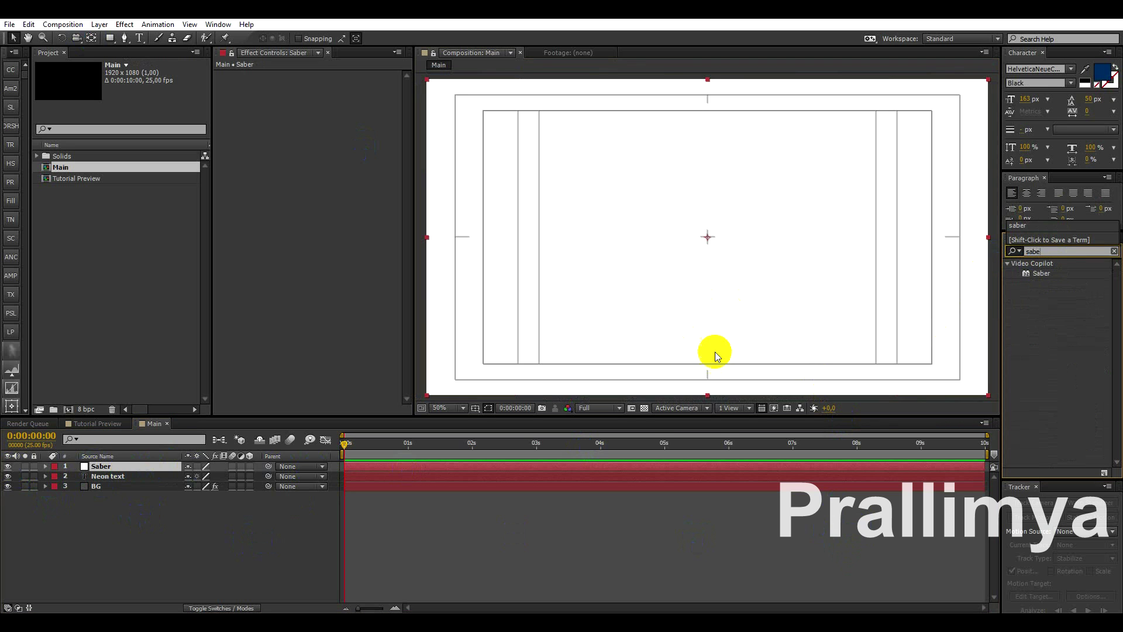
left_click(1031, 274)
left_click_drag(1031, 274, 714, 237)
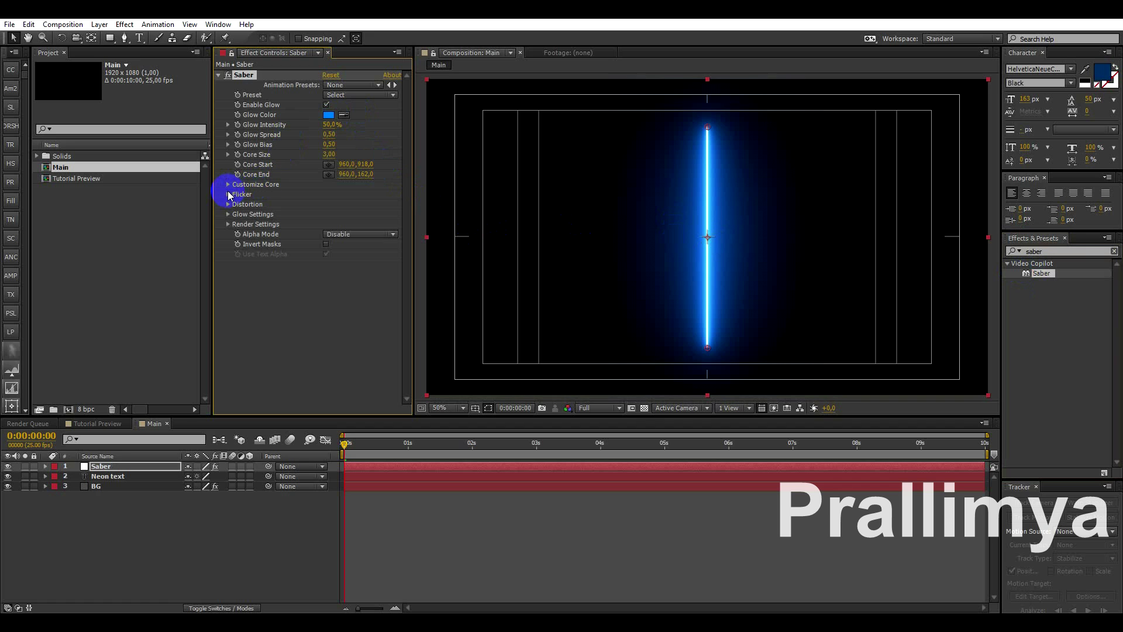
Step: Set Saber's Core Type to Text Layer, tracing the Neon text layer
left_click(229, 185)
left_click(351, 194)
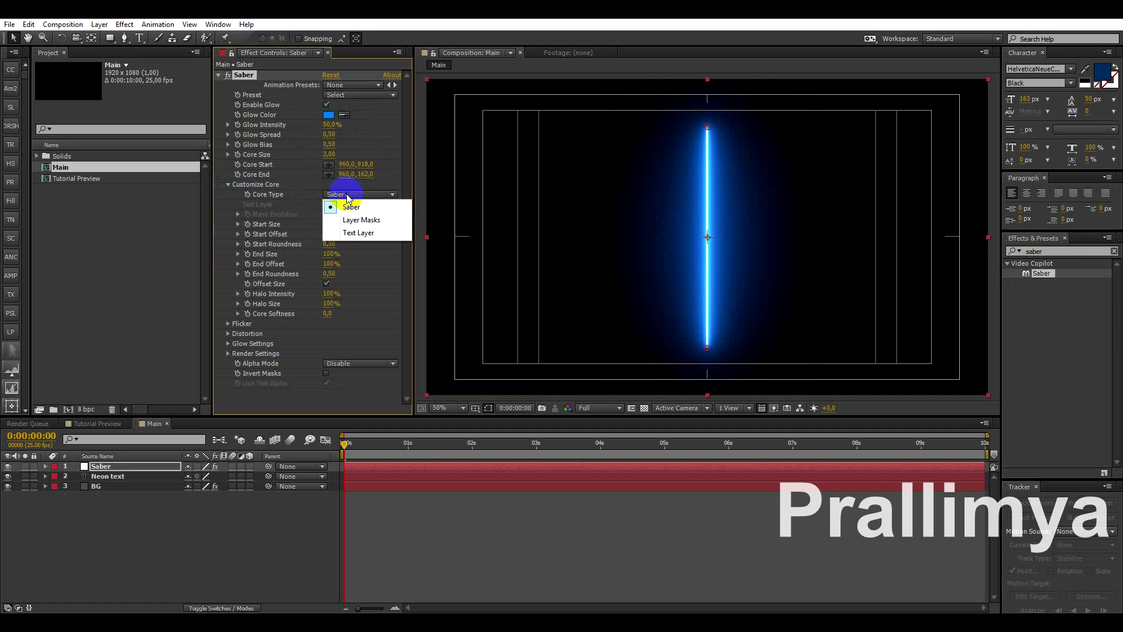
left_click(359, 233)
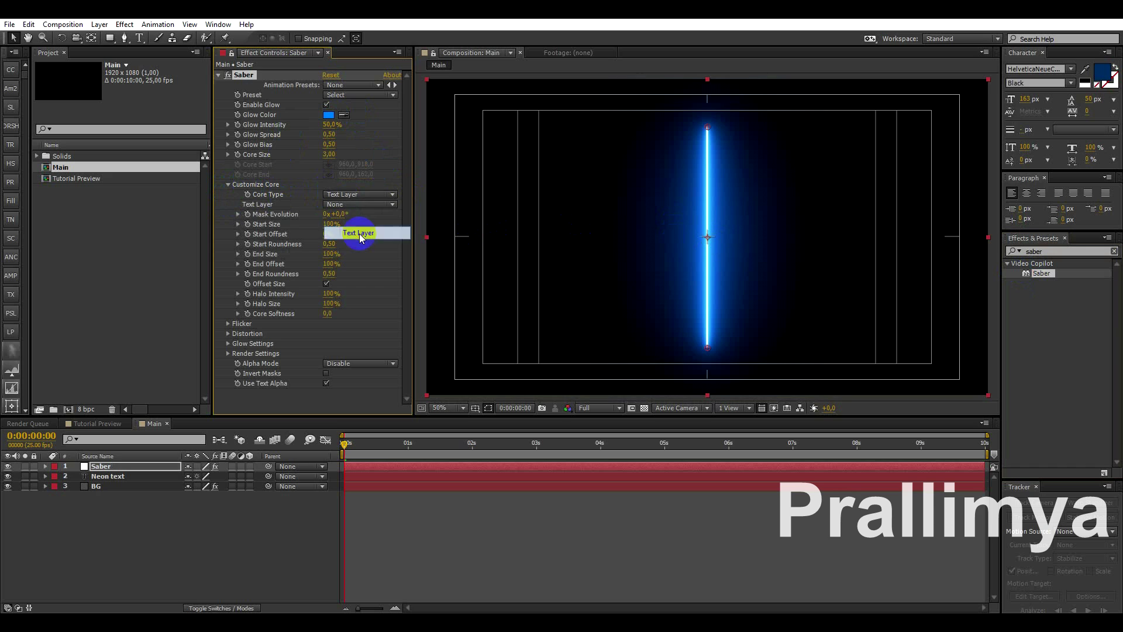
left_click(351, 204)
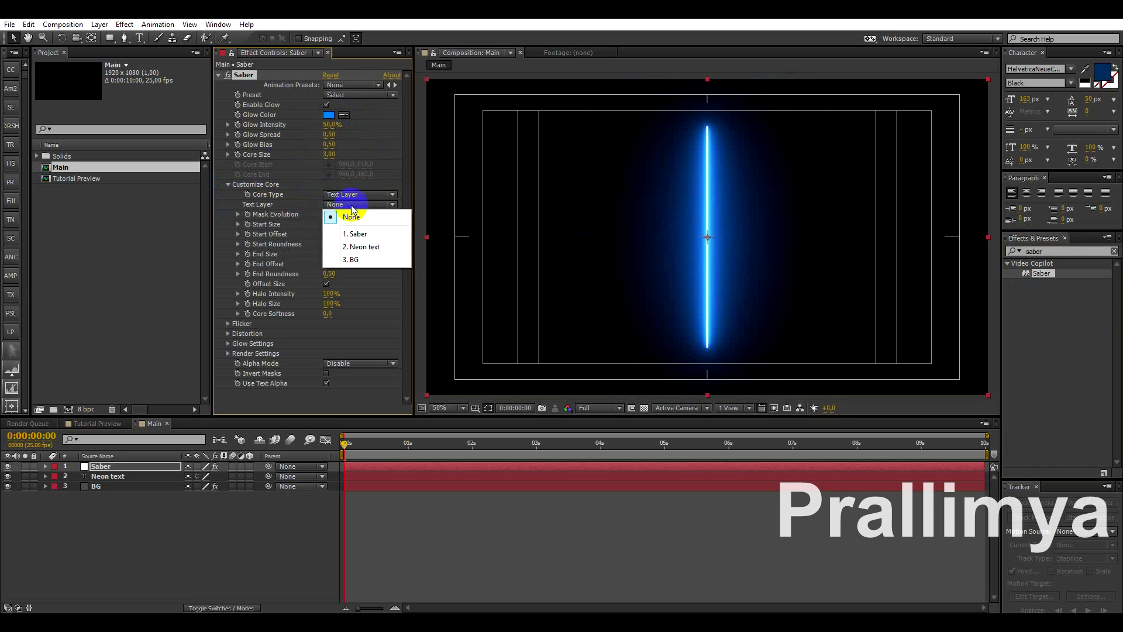
left_click(368, 246)
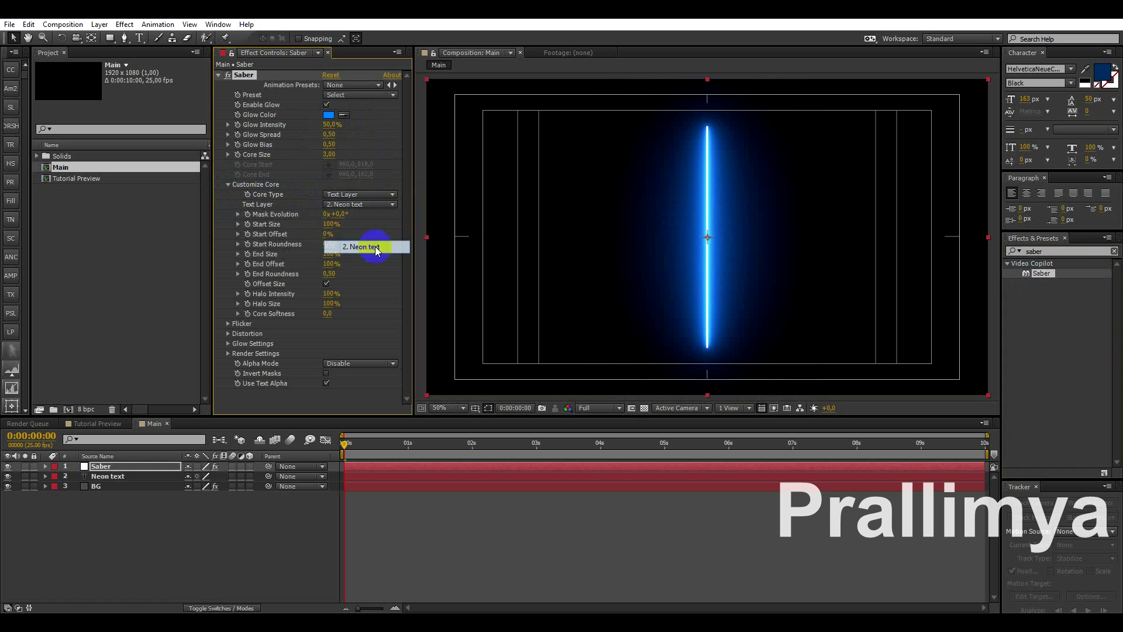
Step: Lower Saber's Glow Intensity Multiplier from 67.64 to about 24.84
left_click(228, 184)
left_click(228, 215)
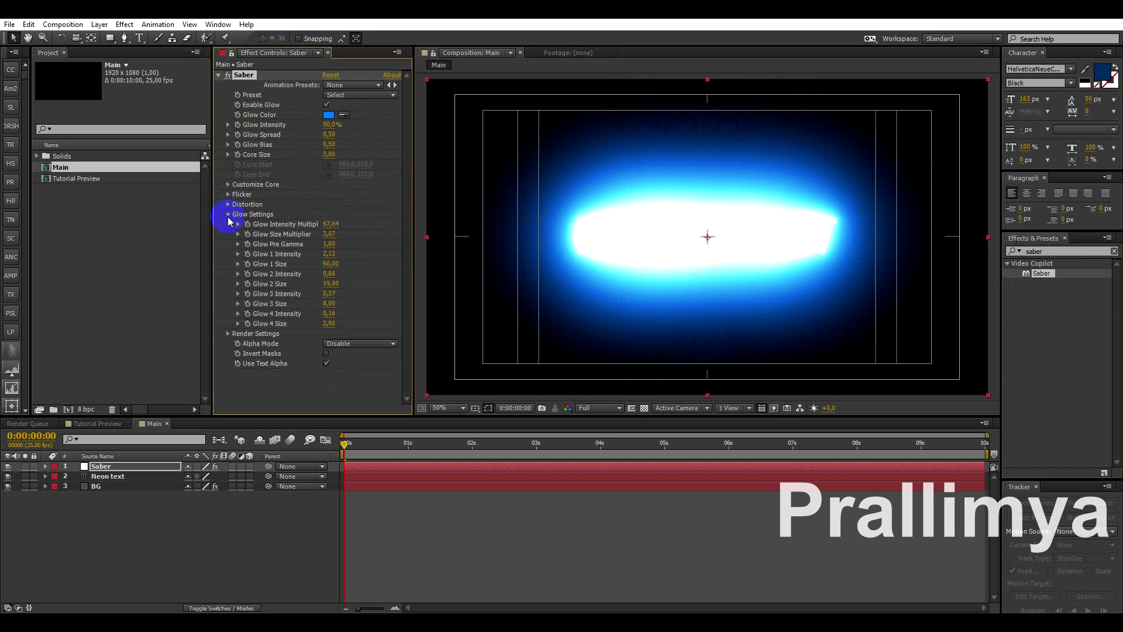
left_click_drag(325, 224, 111, 251)
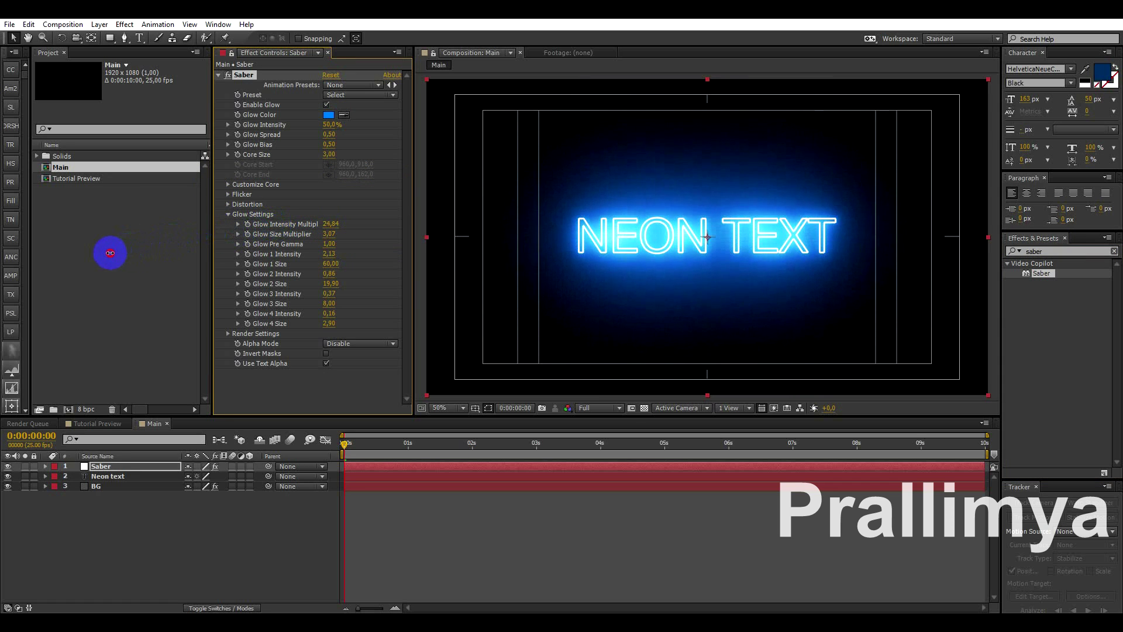
left_click(245, 198)
left_click(228, 215)
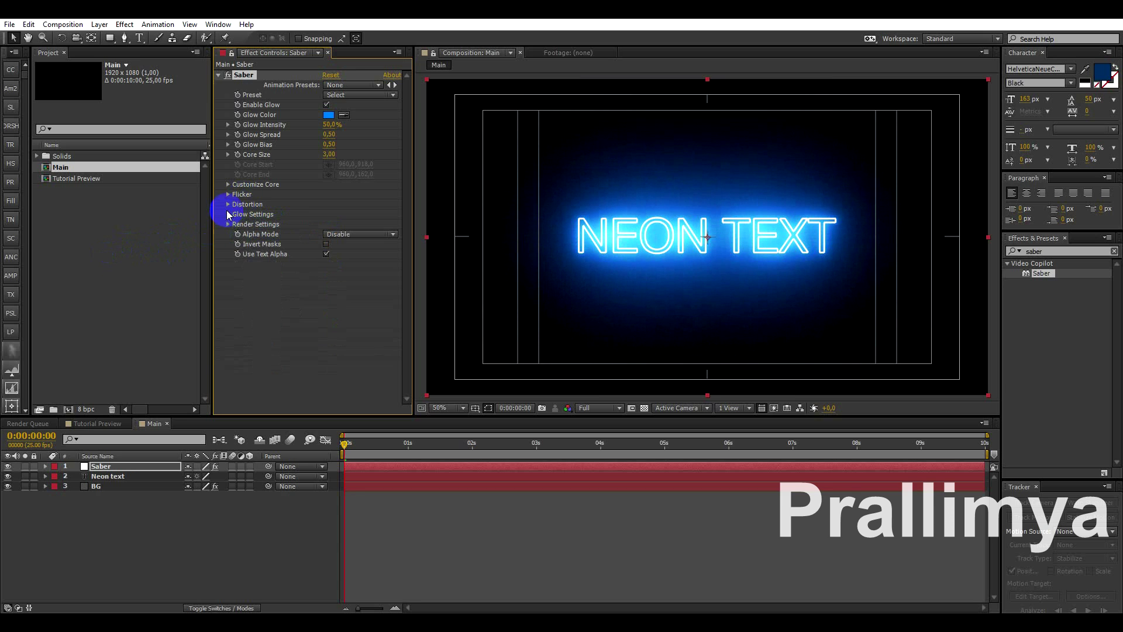
Step: Set Saber's Flicker Intensity to 20%
left_click(228, 194)
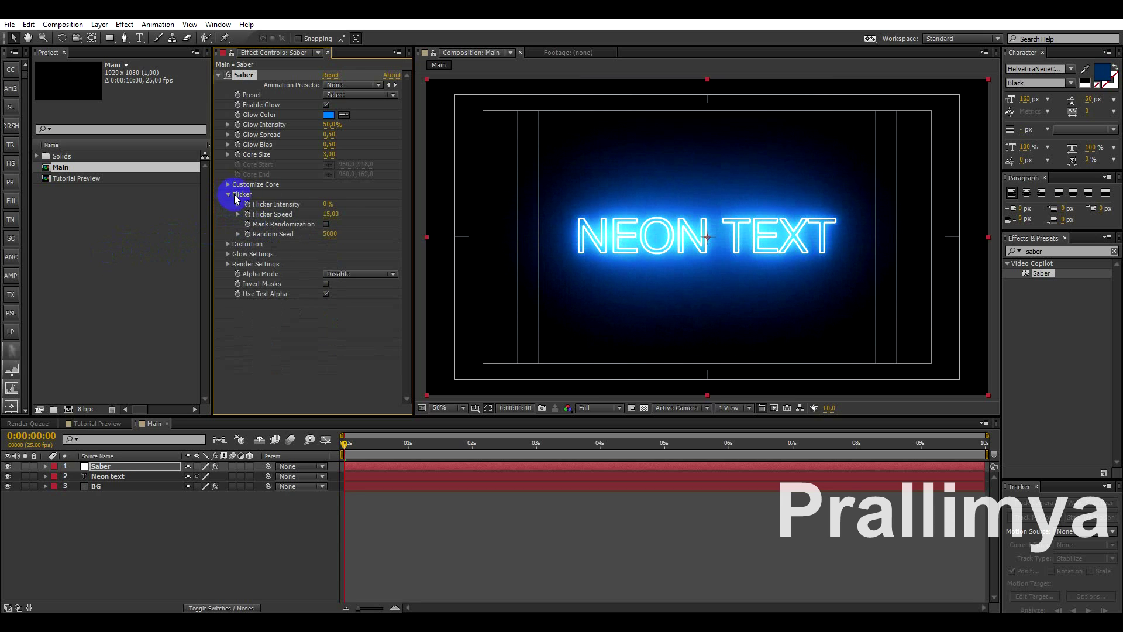
left_click(328, 205)
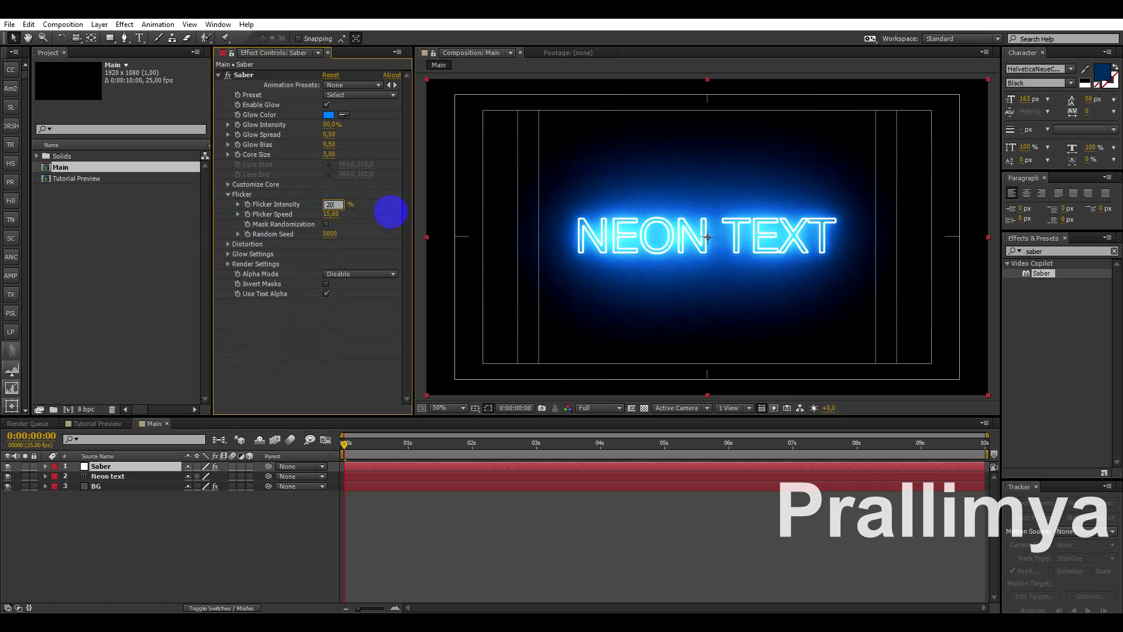
left_click(281, 220)
left_click(229, 194)
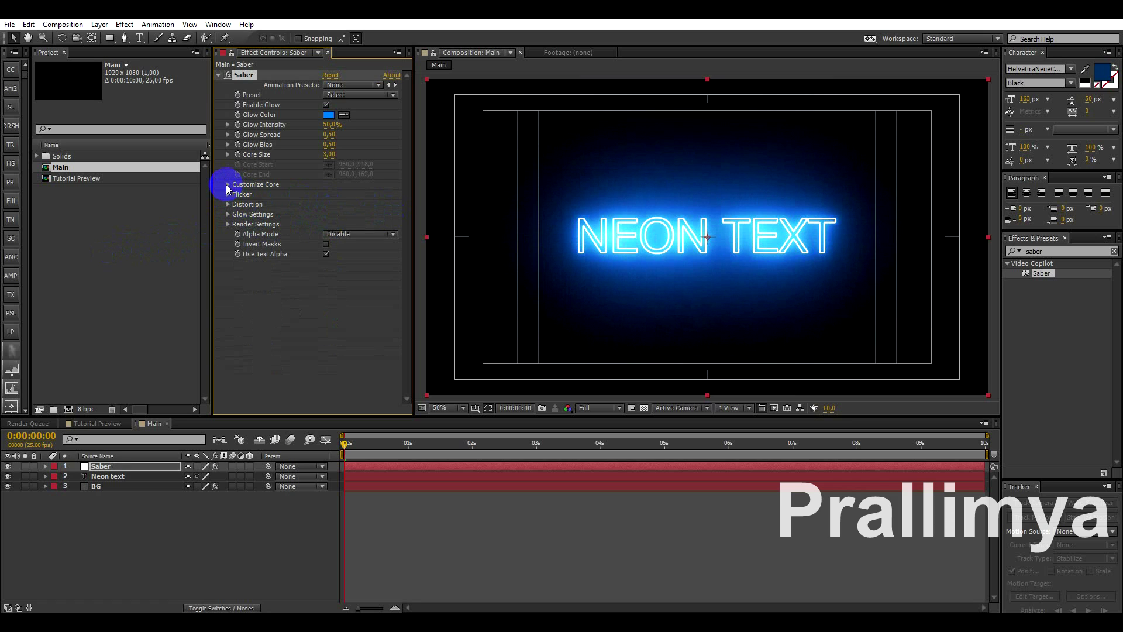
Step: Reduce the Customize Core End Size from 100% to 0%
left_click(227, 185)
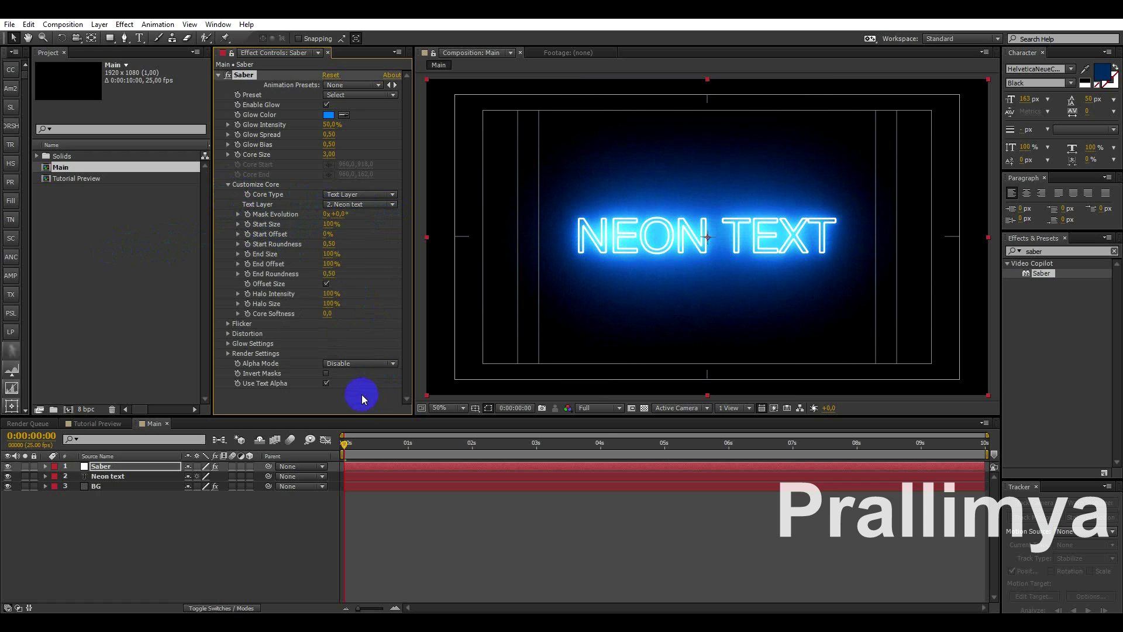
left_click_drag(328, 253, 266, 268)
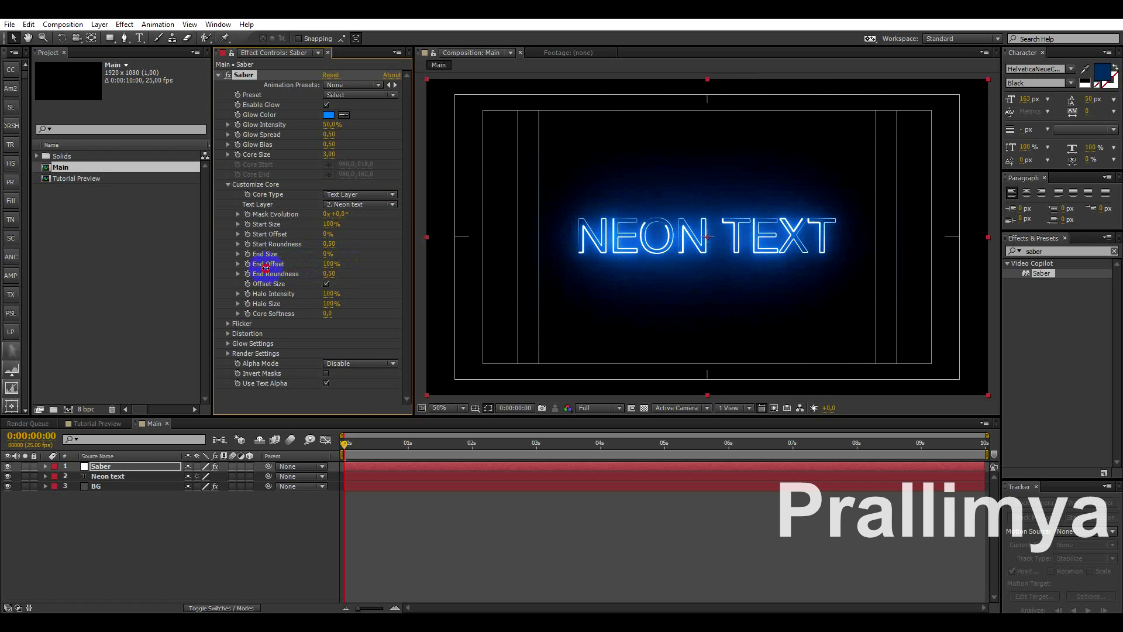
scroll(631, 290, "up", 2)
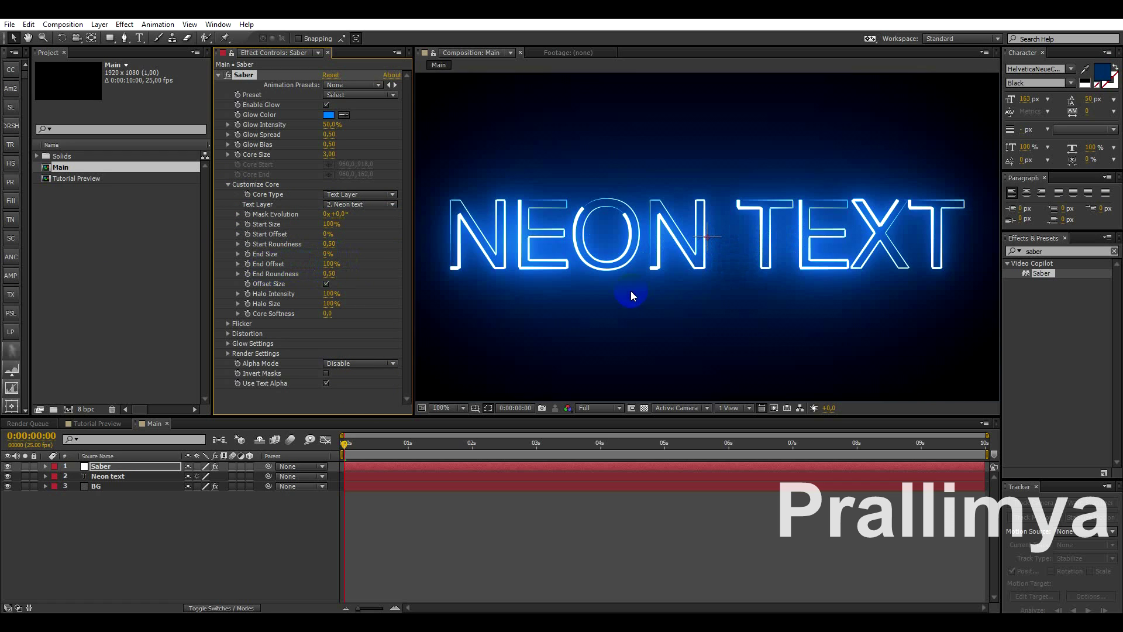
scroll(630, 290, "down", 2)
left_click(365, 303)
left_click(259, 272)
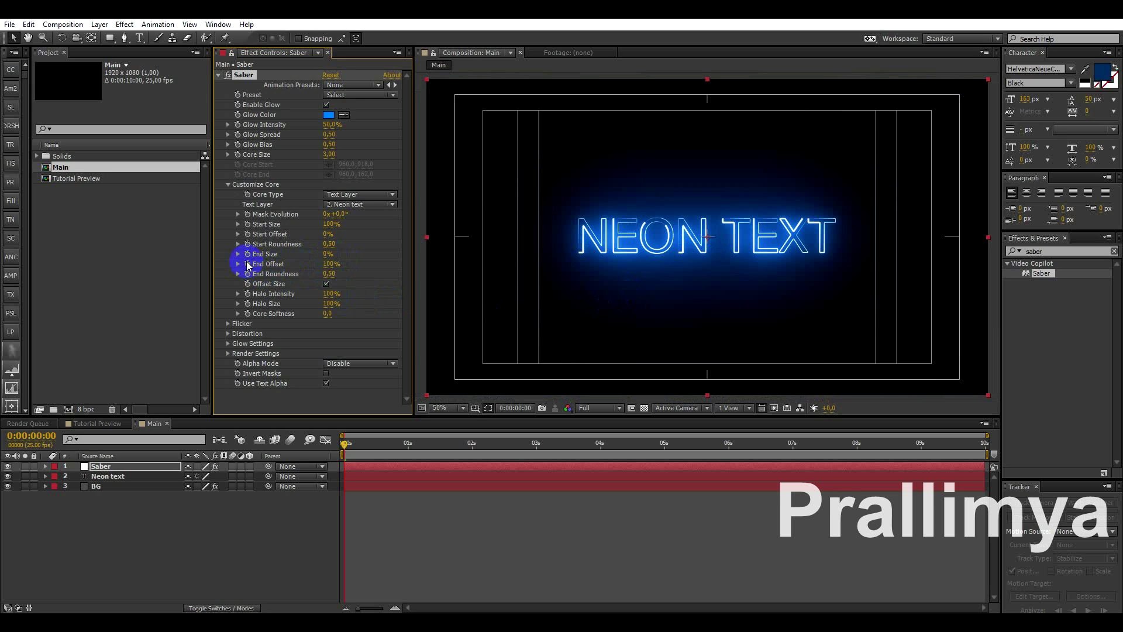
left_click(310, 477)
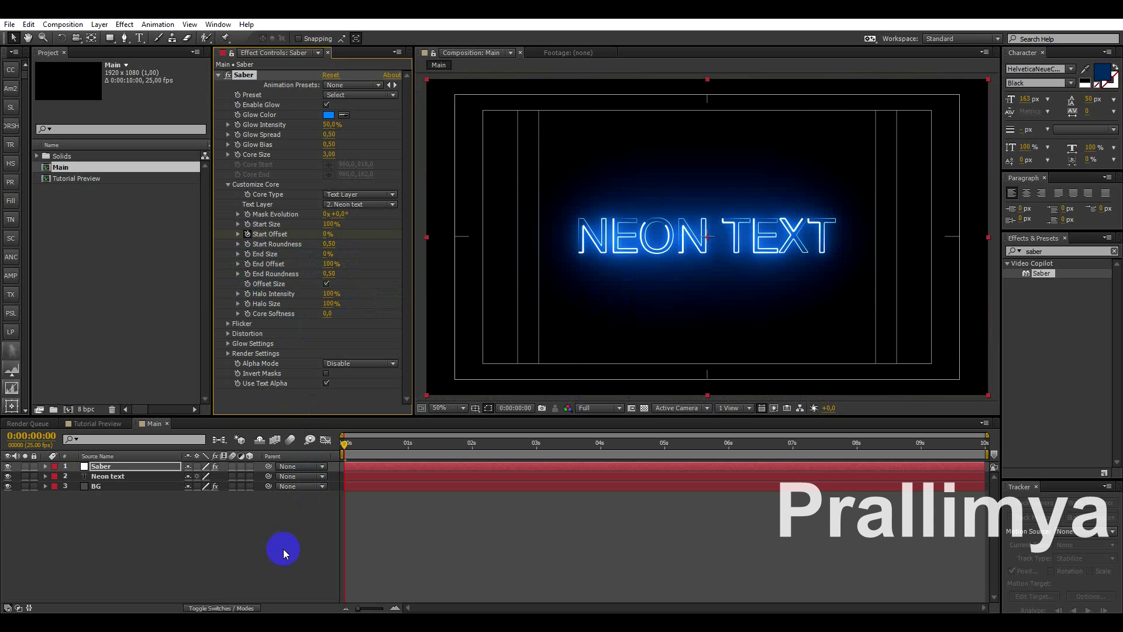
Step: Keyframe Start Offset from 100% at 0 s to 0% at 1 s
key("u")
left_click_drag(345, 487, 414, 476)
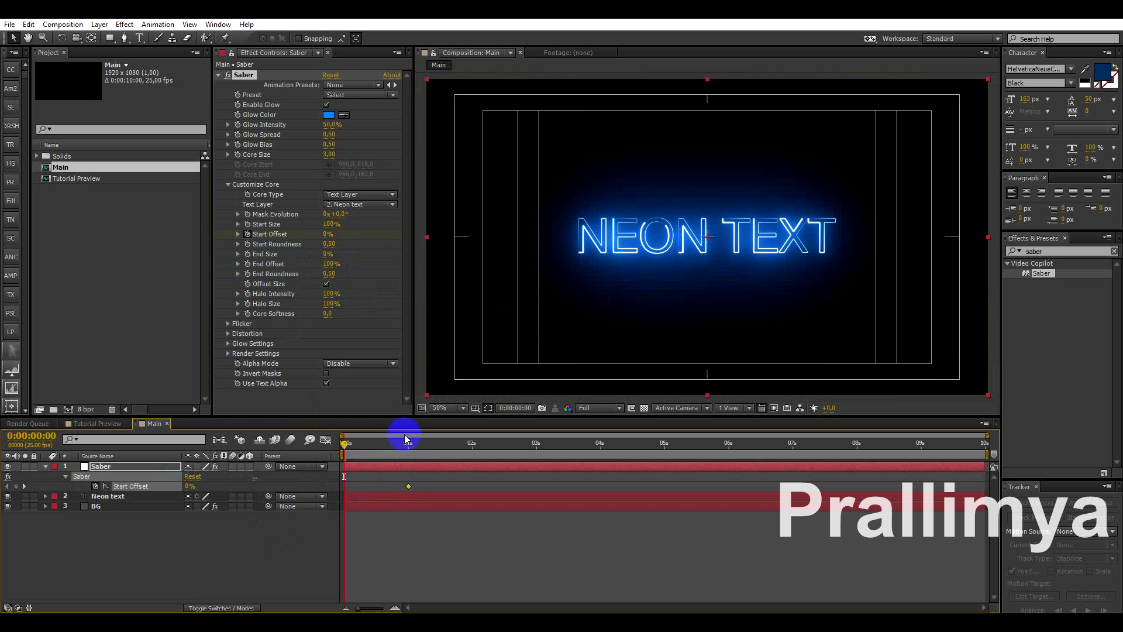
left_click_drag(324, 235, 398, 234)
left_click(437, 579)
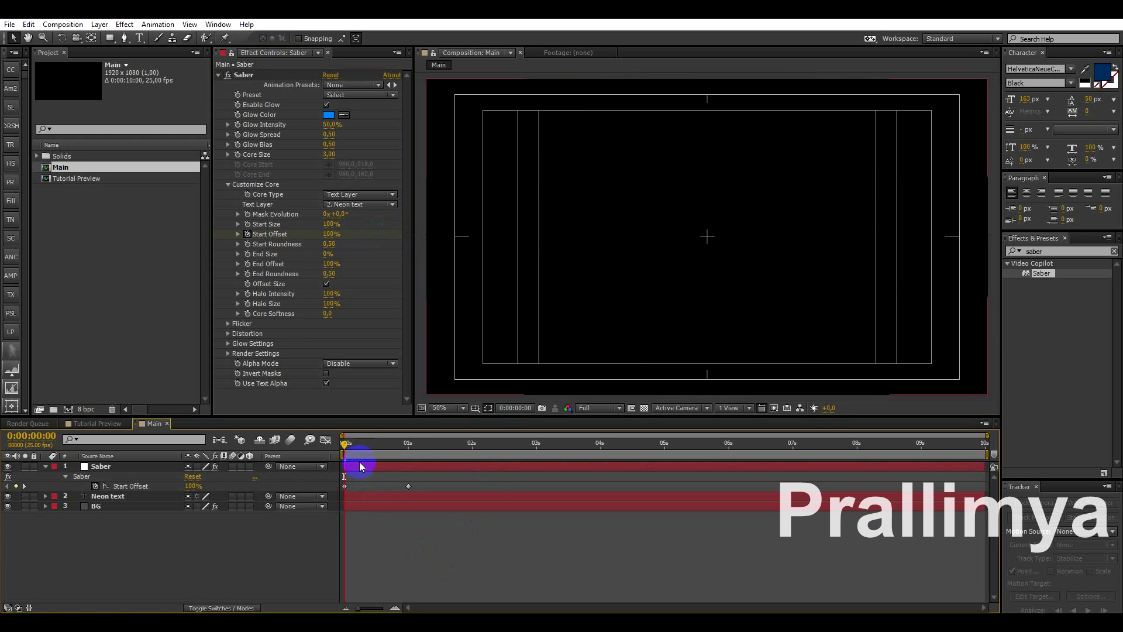
mouse_move(345, 444)
left_mouse_down()
mouse_move(401, 433)
mouse_move(341, 439)
left_mouse_up()
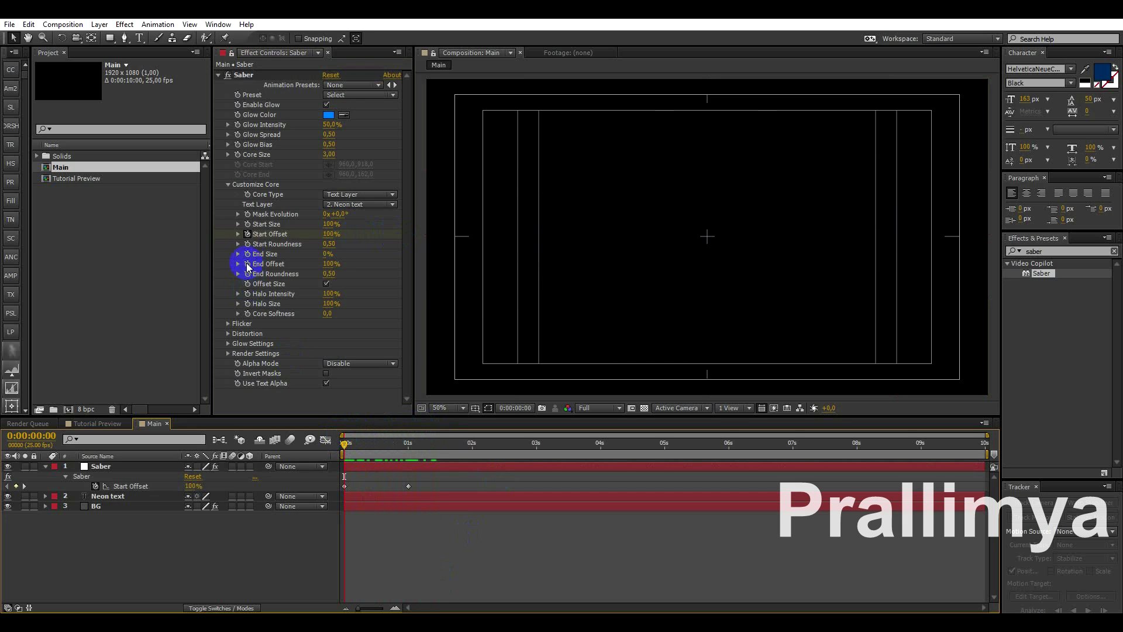
Step: Enable End Offset keyframing and move to the 1 second mark
left_click(256, 301)
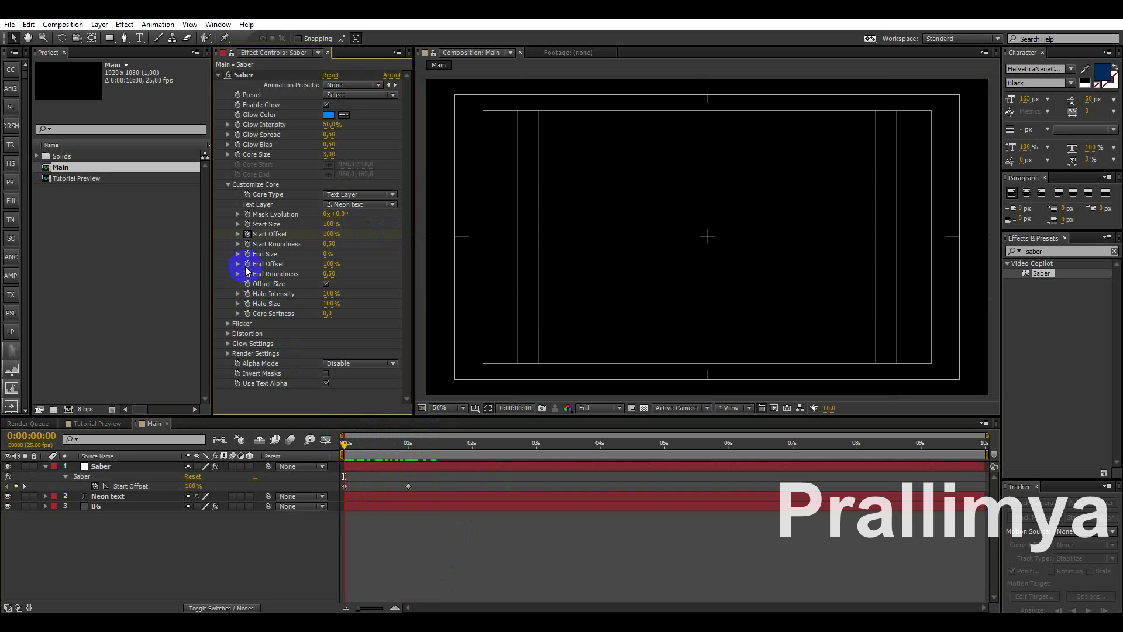
left_click(247, 264)
left_click_drag(347, 447, 408, 444)
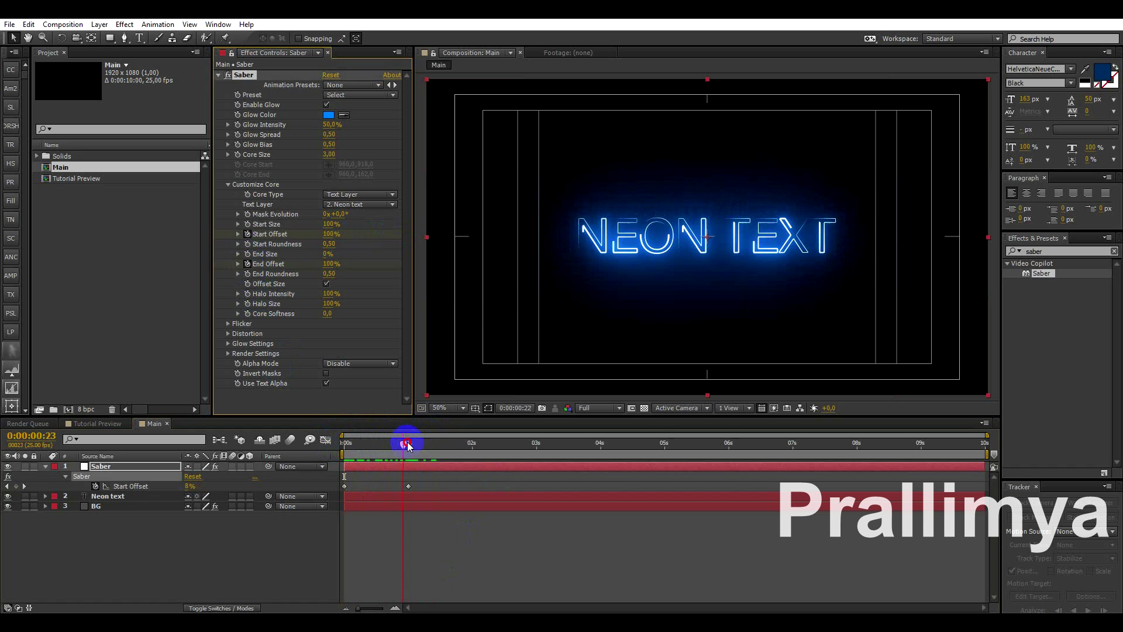
Step: Key End Offset down to 0% and check the write-on around frames 17–22
left_click_drag(329, 259, 244, 272)
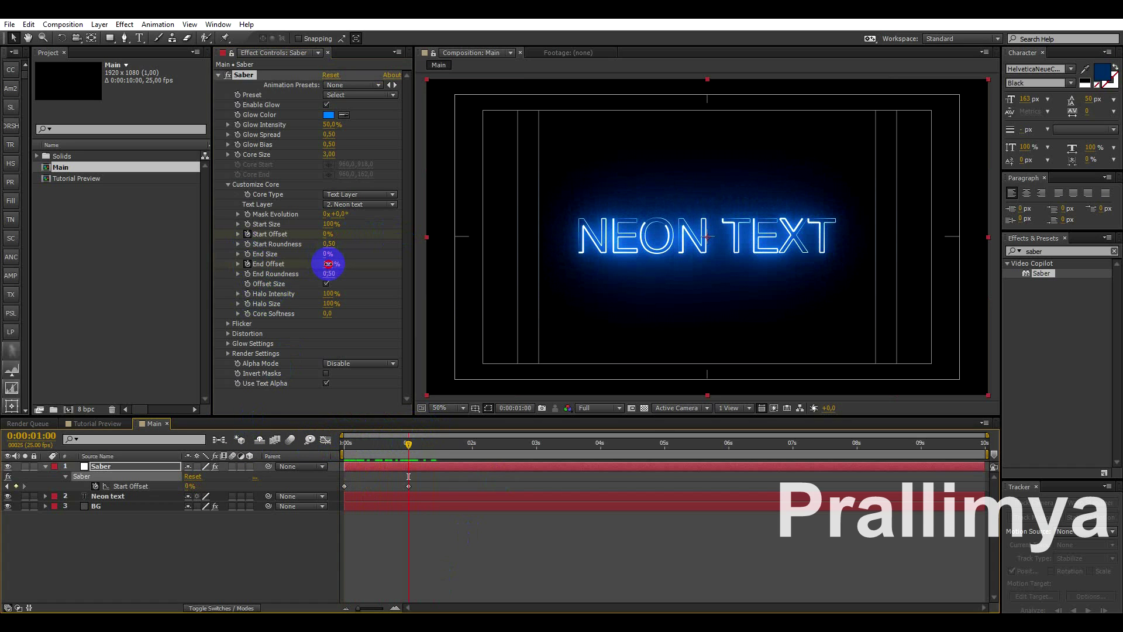
key("u")
key("u")
mouse_move(420, 454)
left_mouse_down()
mouse_move(383, 462)
mouse_move(346, 492)
mouse_move(368, 486)
left_mouse_up()
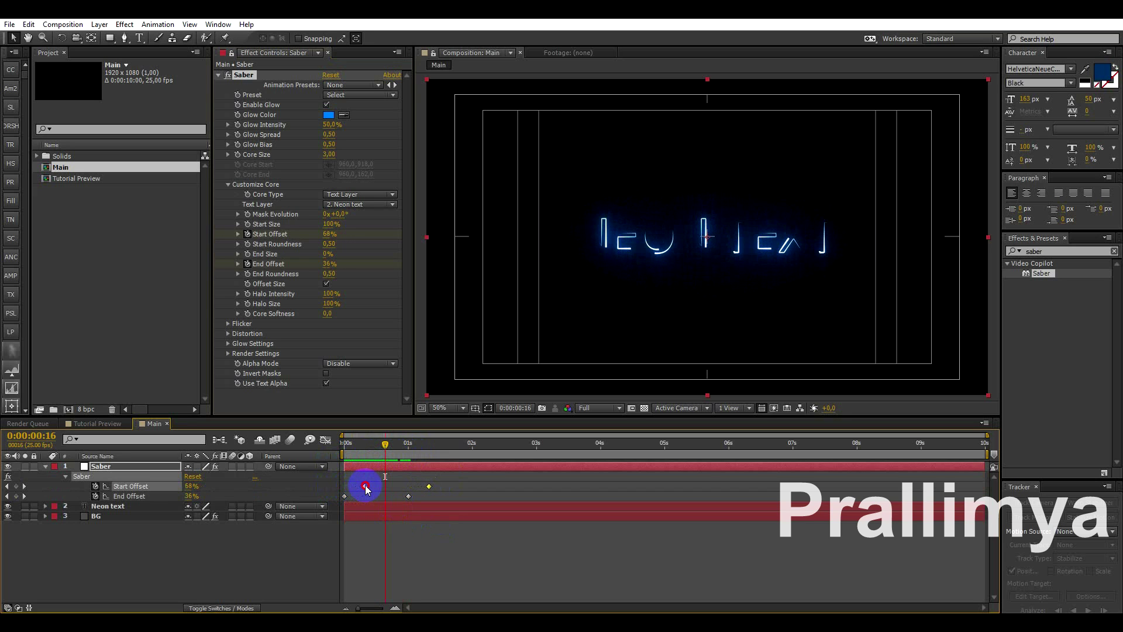
left_click(419, 528)
left_click_drag(386, 447, 369, 456)
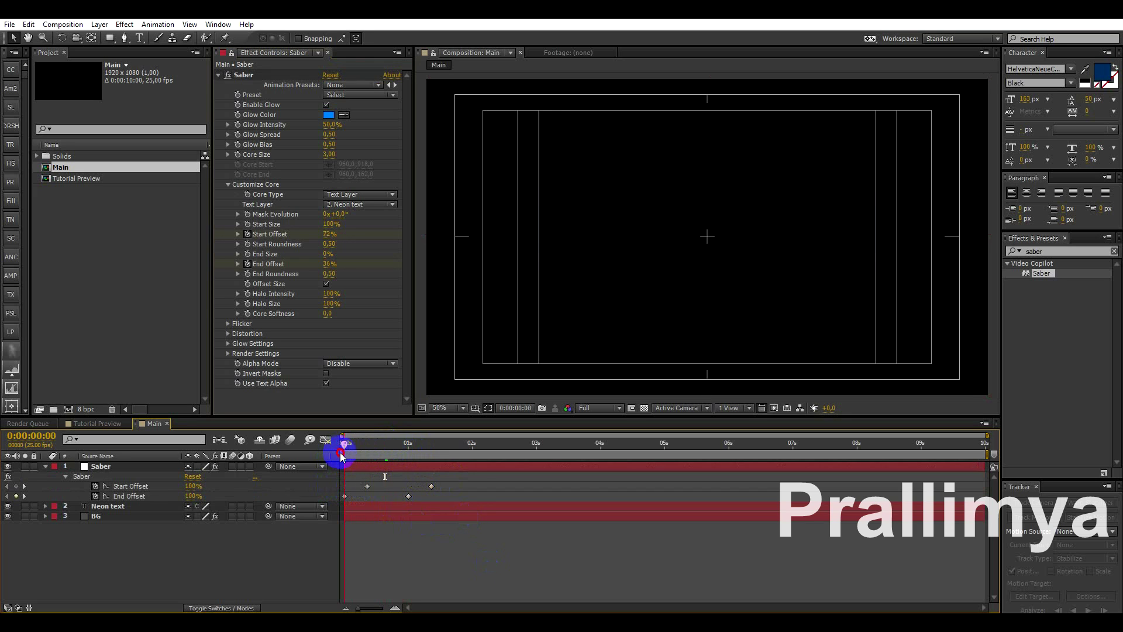
left_click_drag(369, 456, 400, 456)
Step: Shift the Start and End Offset keyframes later and preview the revised timing
left_click_drag(462, 487, 345, 482)
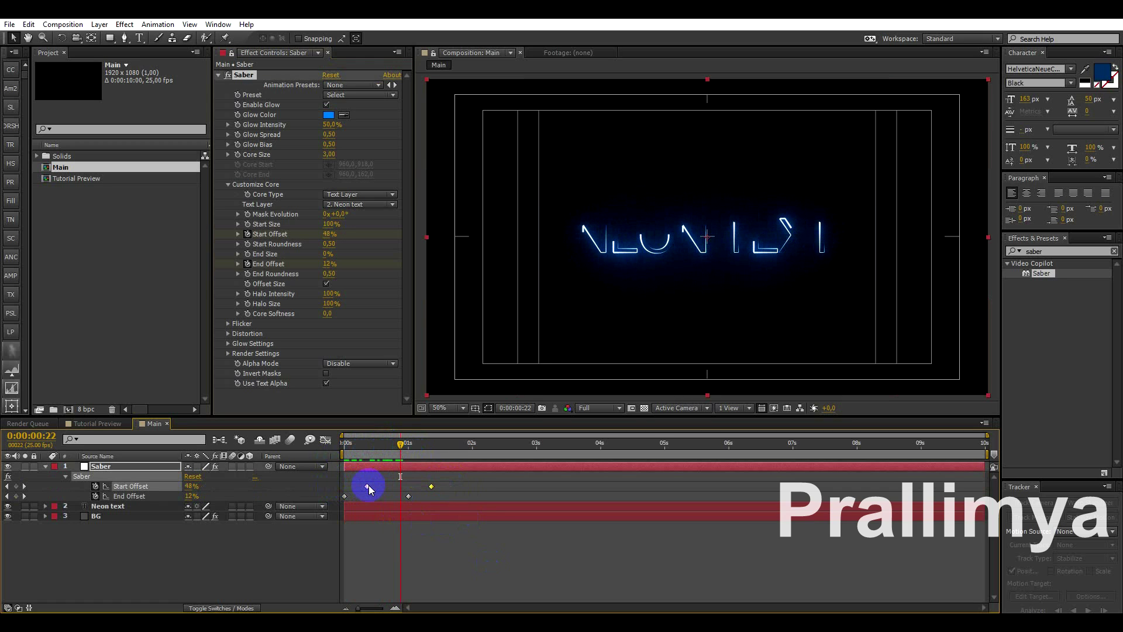
mouse_move(368, 486)
left_click_drag(369, 485, 377, 485)
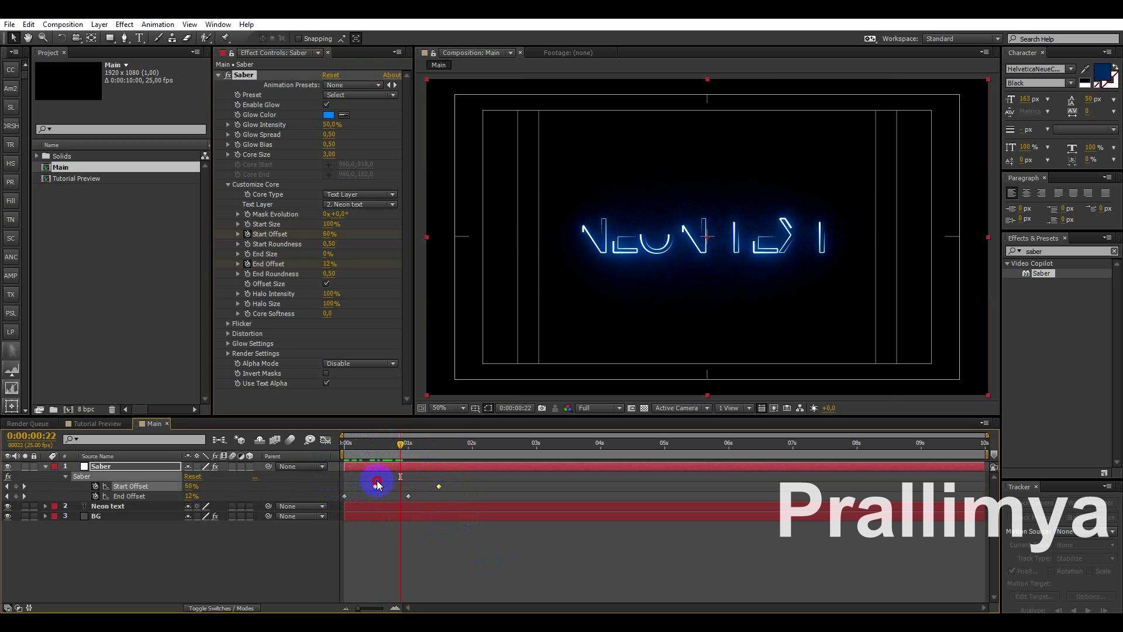
left_click(442, 563)
mouse_move(463, 477)
left_mouse_down()
mouse_move(402, 498)
mouse_move(425, 498)
left_mouse_up()
left_click(458, 544)
left_click(401, 454)
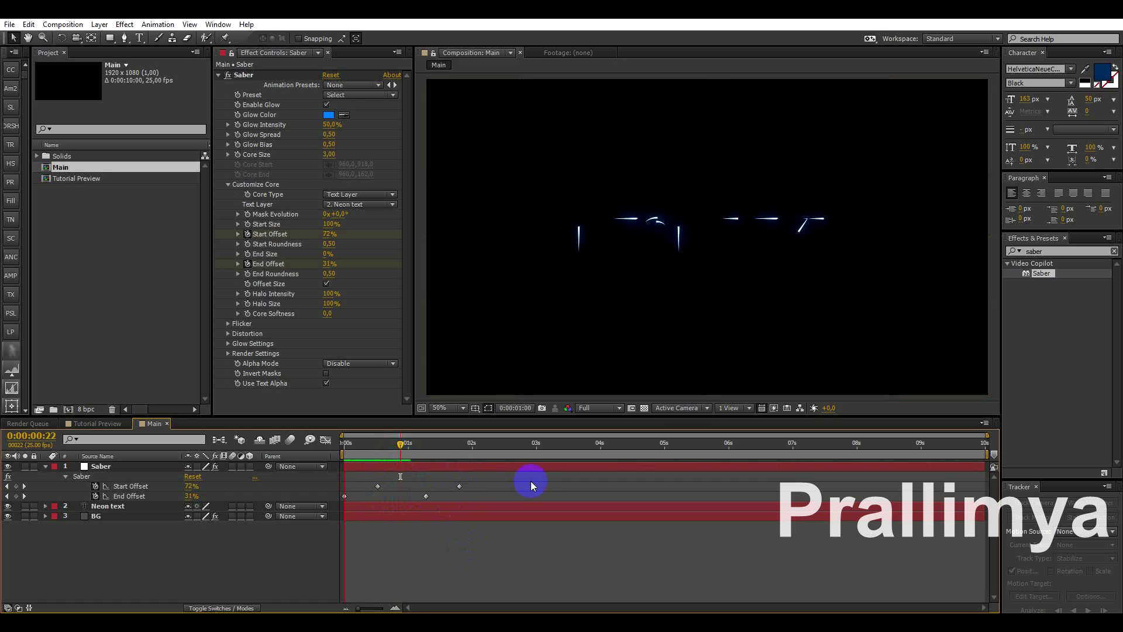
key("space")
left_click_drag(400, 448, 405, 452)
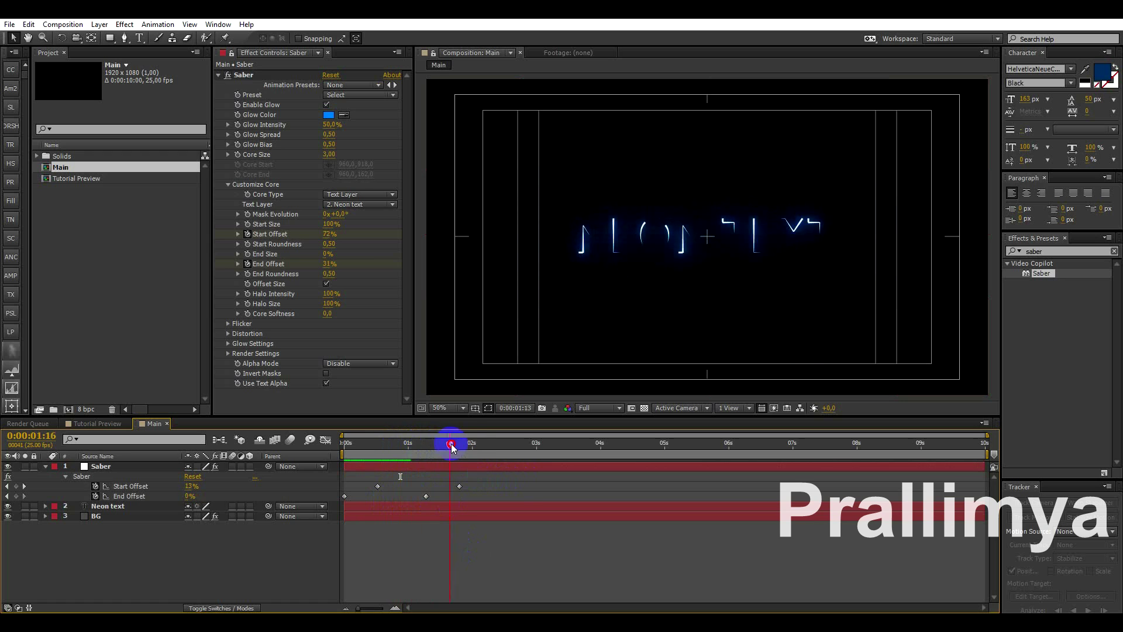
left_click_drag(405, 451, 366, 451)
left_click(120, 465)
Step: Duplicate the Saber layer twice, starting each copy a few frames later than the last
key("u")
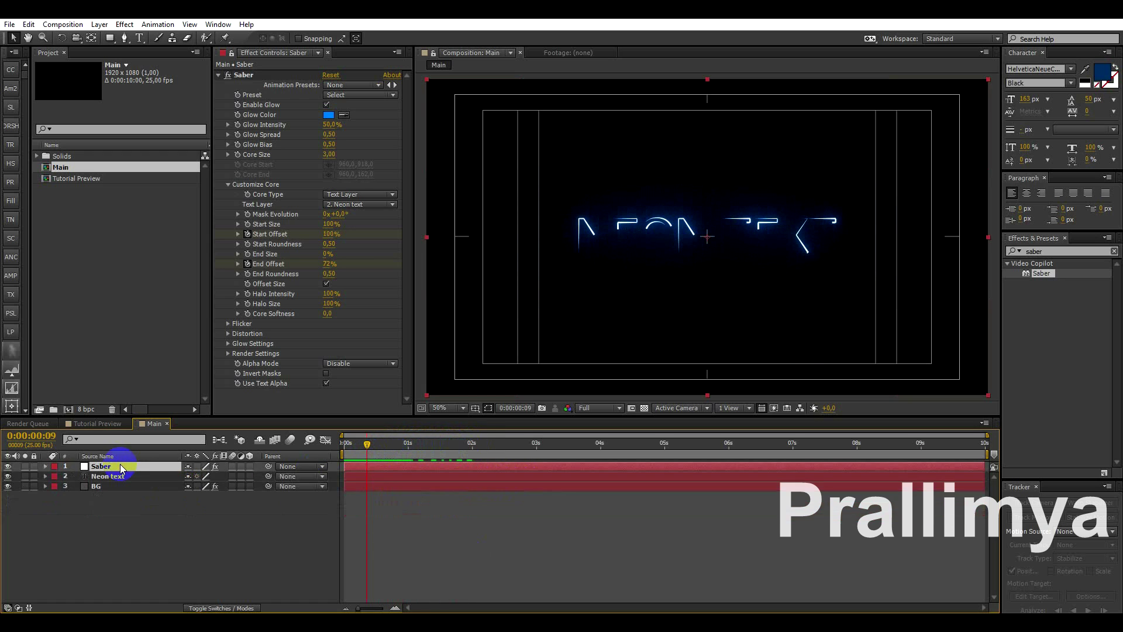
left_click_drag(368, 448, 375, 447)
key("ctrl+d")
left_click_drag(377, 466, 385, 466)
key("ctrl+d")
left_click_drag(385, 466, 392, 466)
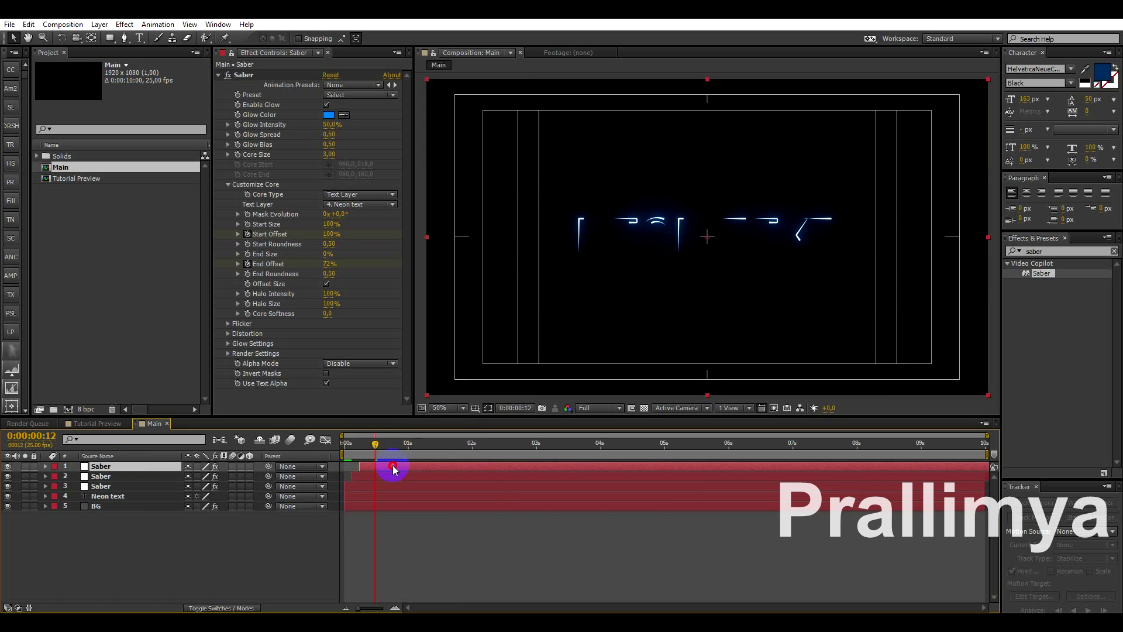
Step: Give all three Saber layers a brightening blend mode and preview the fuller glow later in time
left_click(114, 479)
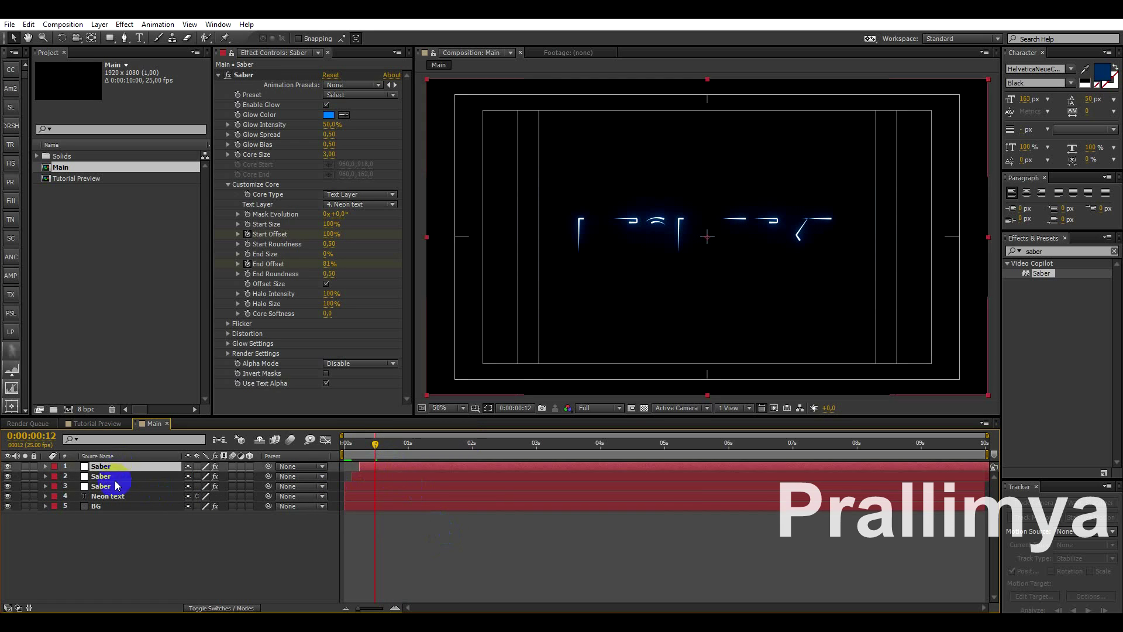
key("F4")
left_click(203, 467)
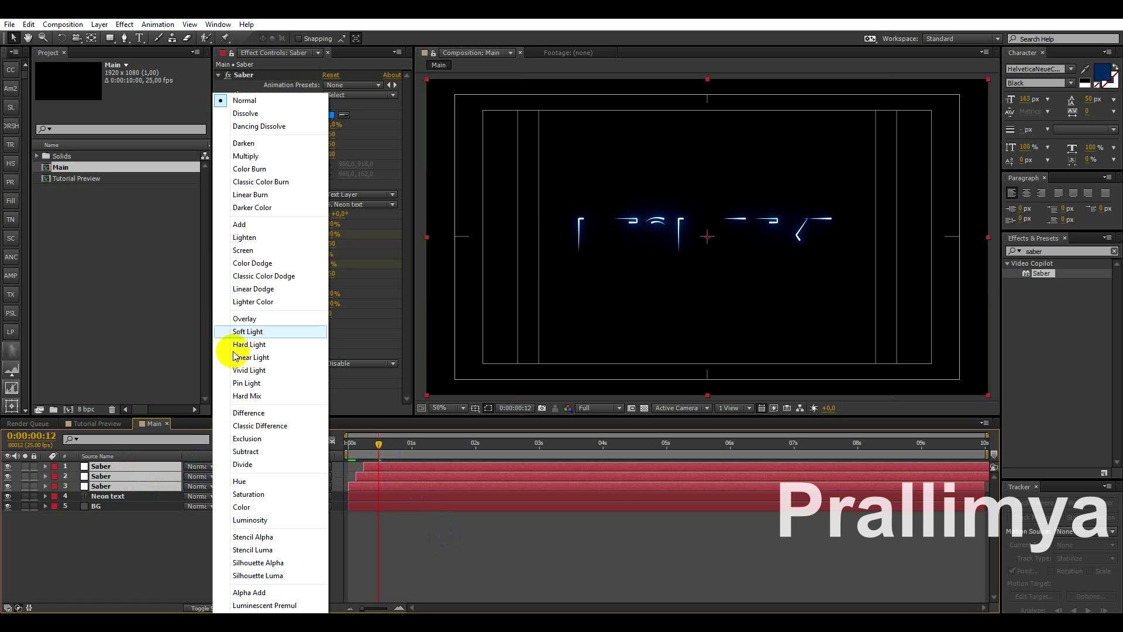
left_click(234, 227)
key("F4")
left_click(380, 510)
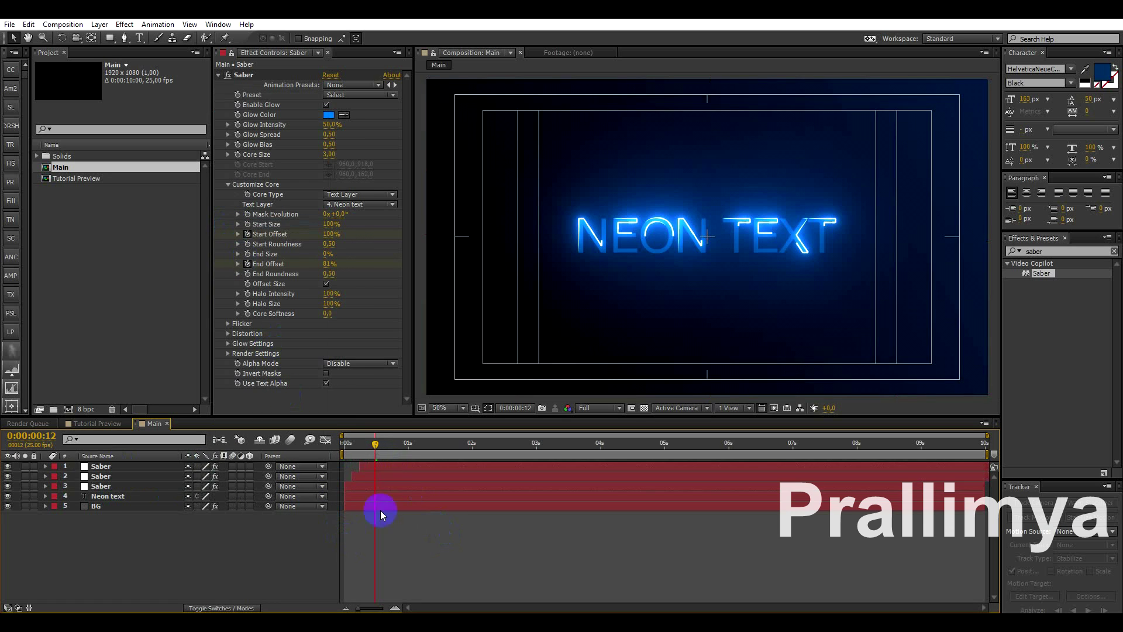
left_click_drag(377, 444, 423, 468)
left_click(360, 486)
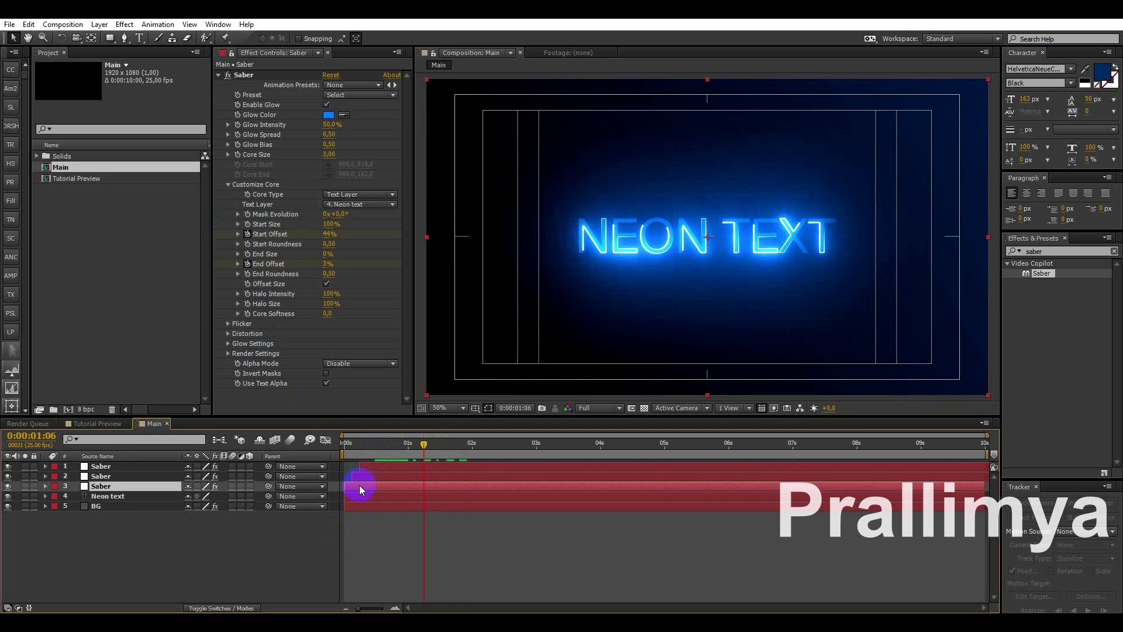
Step: Apply Turbulent Displace to the third Saber layer, keeping Turbulent as the displacement type
left_click(1047, 251)
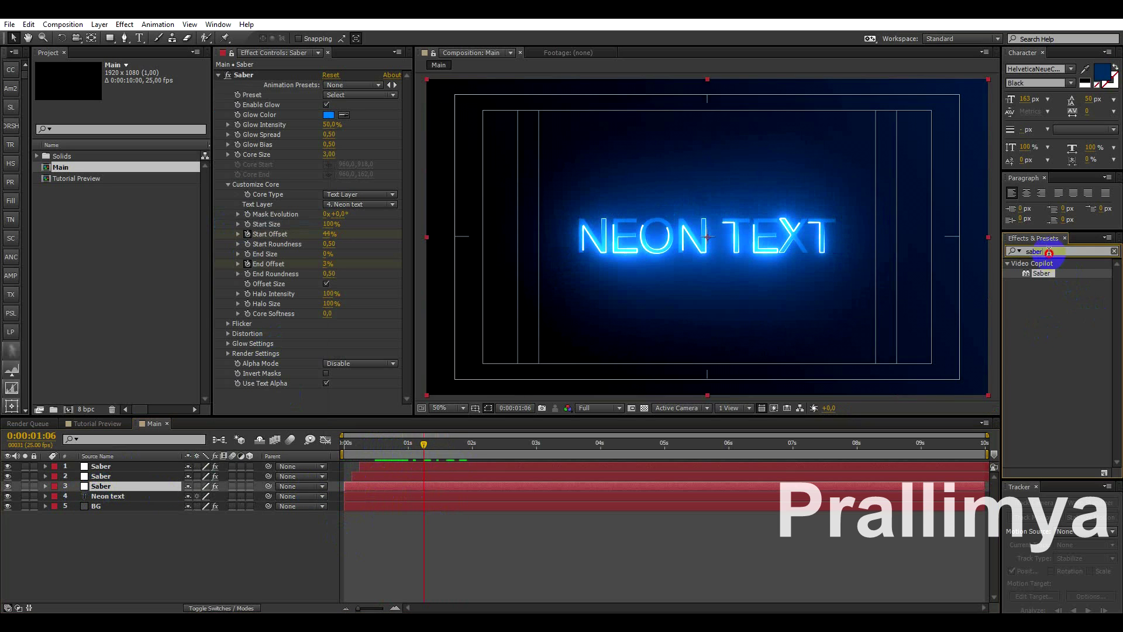
type("turb")
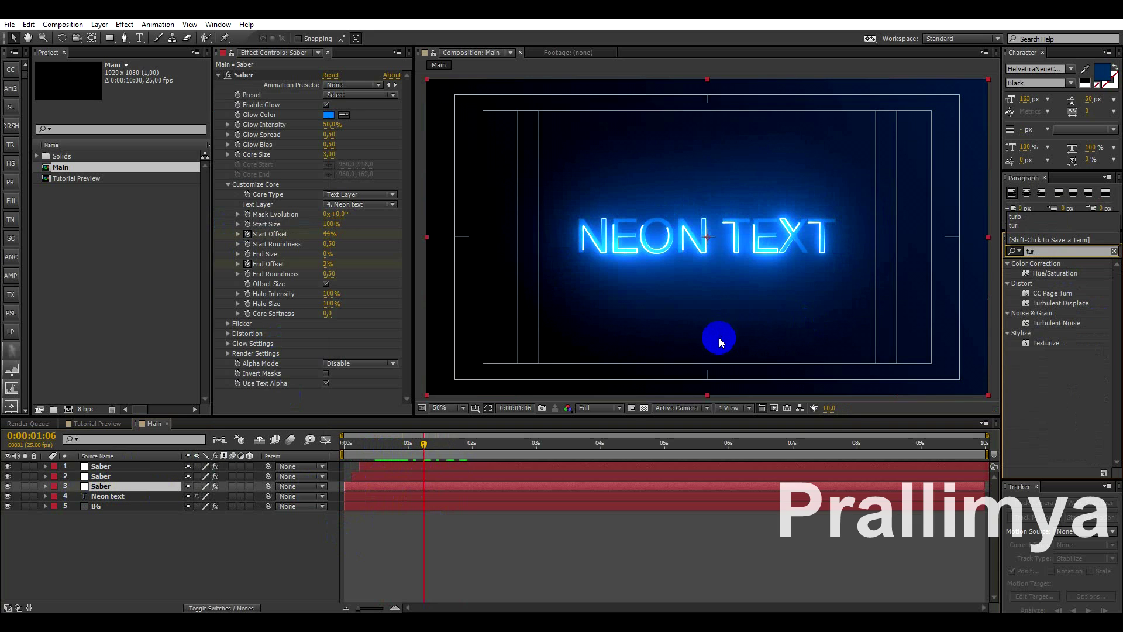
mouse_move(1061, 273)
left_mouse_down()
mouse_move(408, 305)
mouse_move(334, 369)
left_mouse_up()
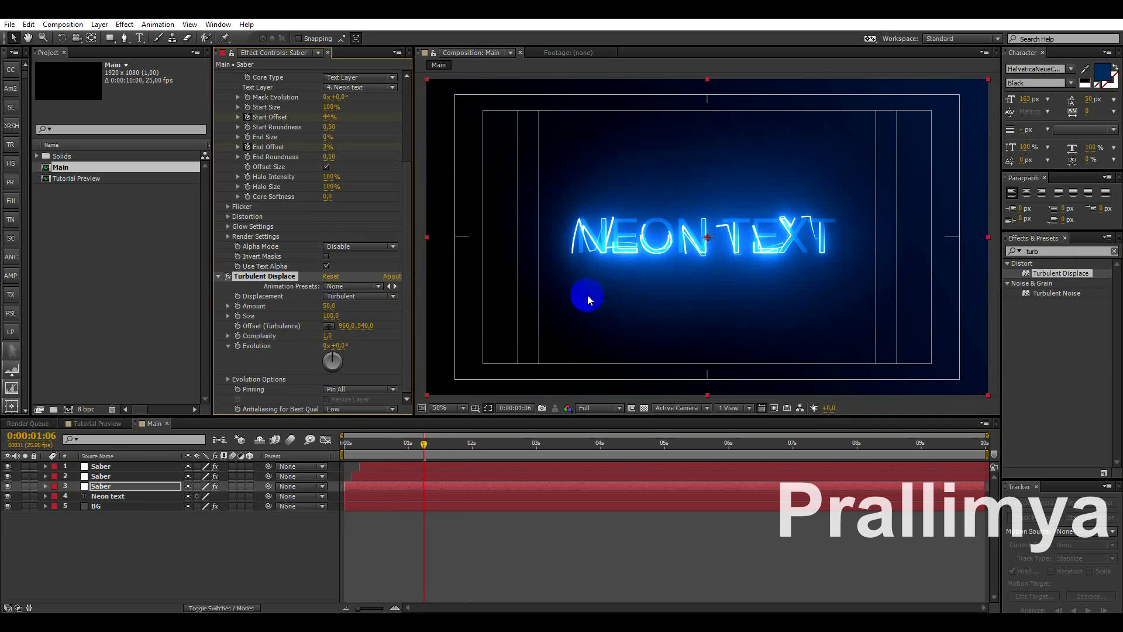
scroll(587, 295, "up", 2)
left_click_drag(591, 314, 740, 354)
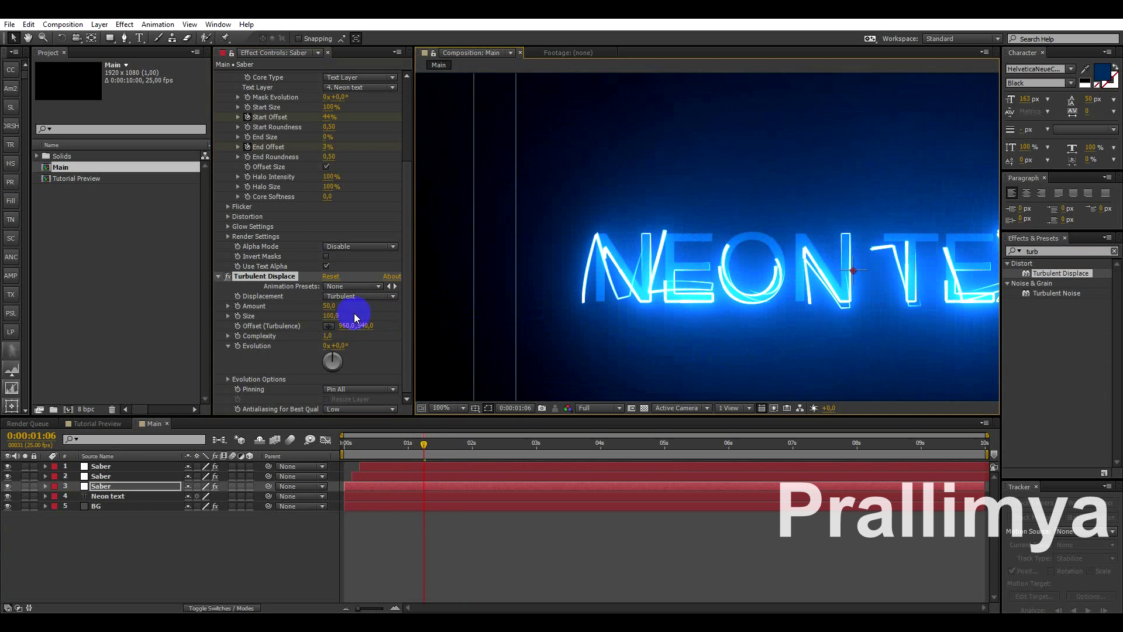
left_click(352, 296)
left_click(296, 298)
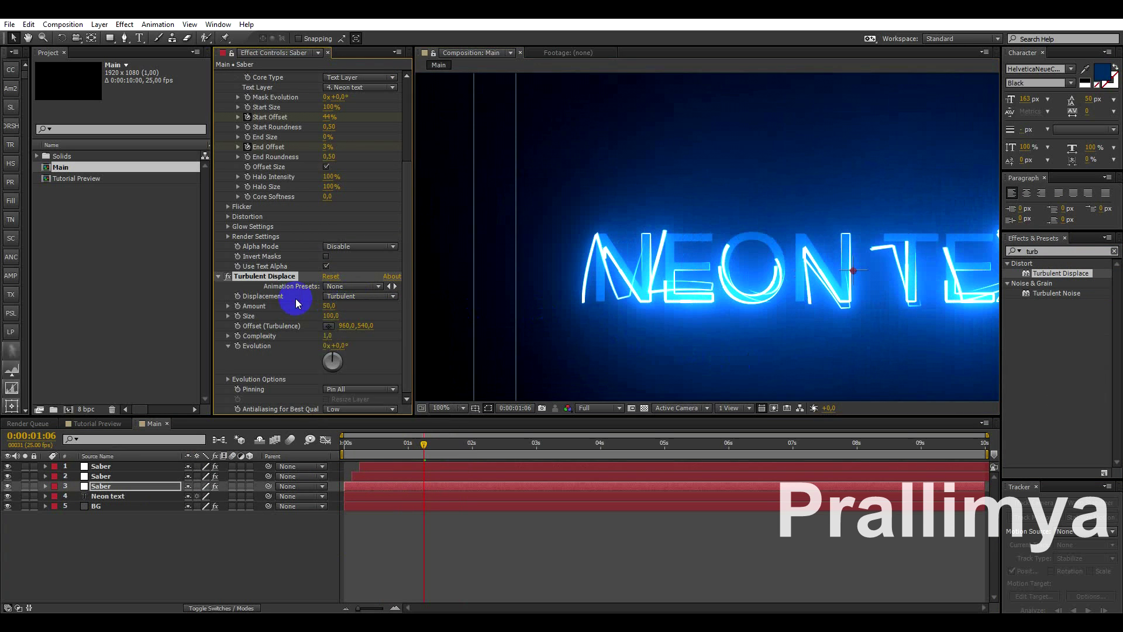
Step: Set Turbulent Displace Amount to 100 and Size to 2, then preview the roughened strokes
left_click(329, 306)
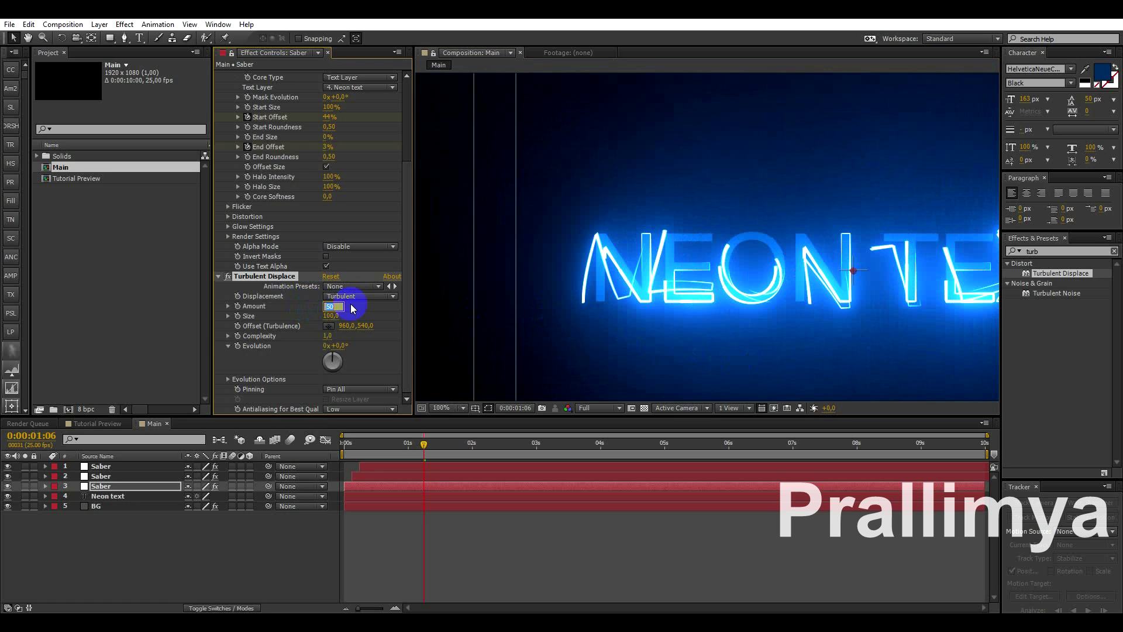
type("100")
key("Tab")
type("2")
key("Return")
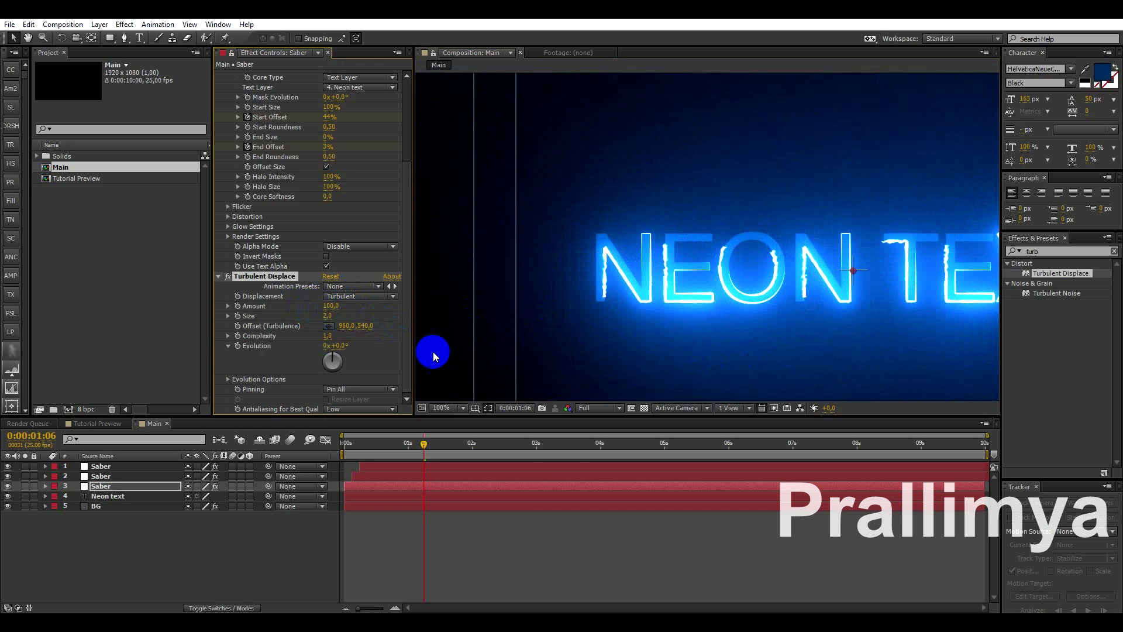
scroll(620, 325, "up", 1)
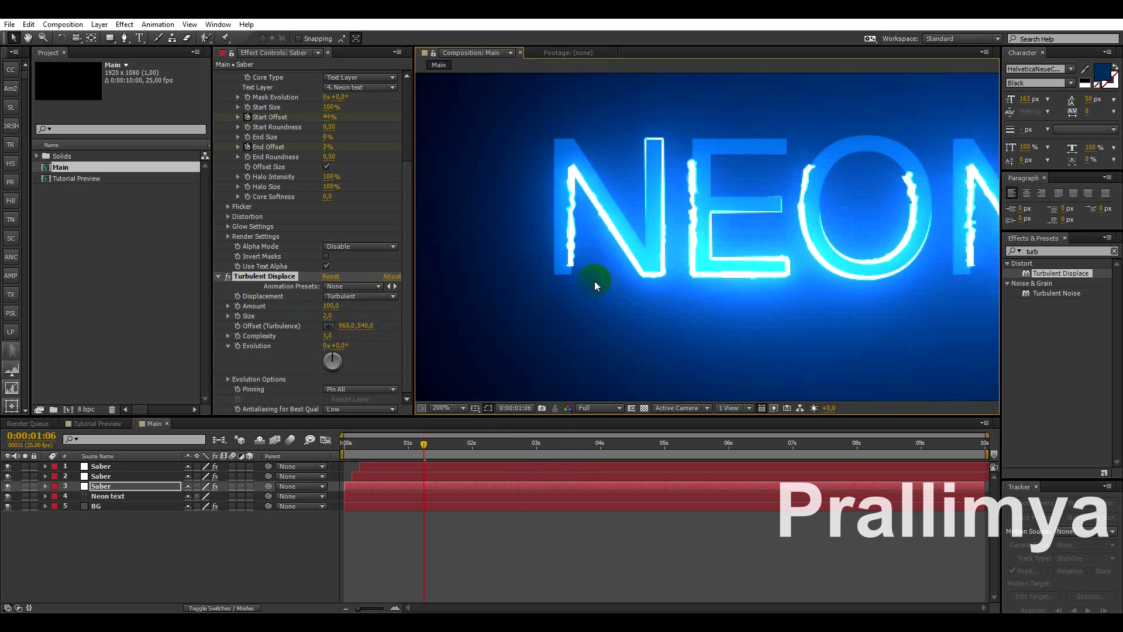
scroll(718, 268, "down", 2)
scroll(789, 291, "down", 2)
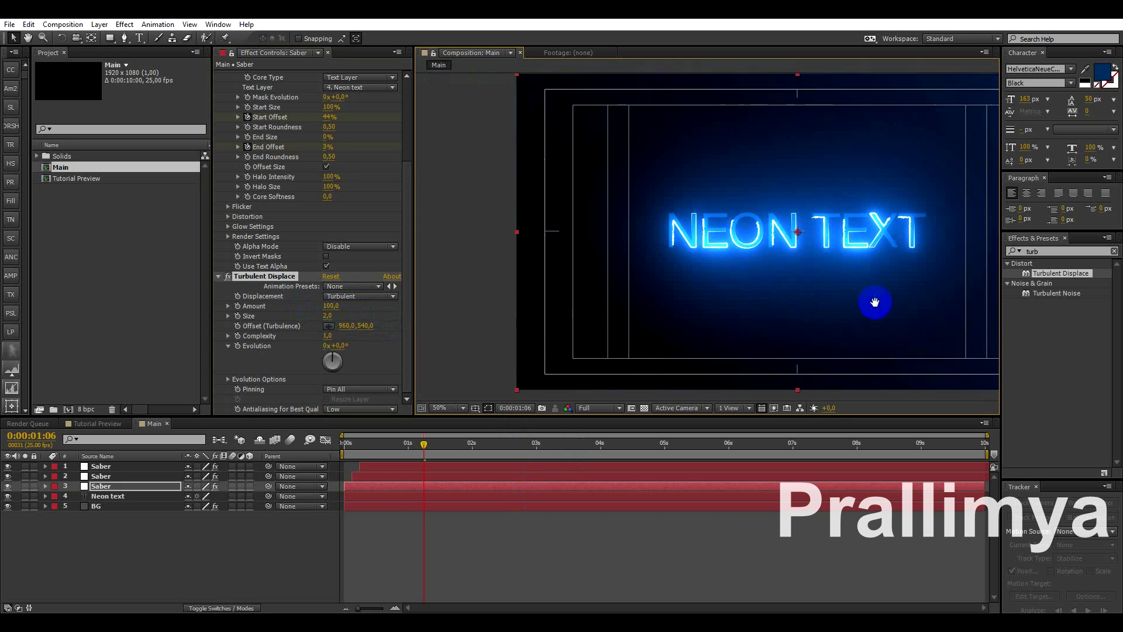
left_click(476, 583)
left_click_drag(425, 444, 491, 447)
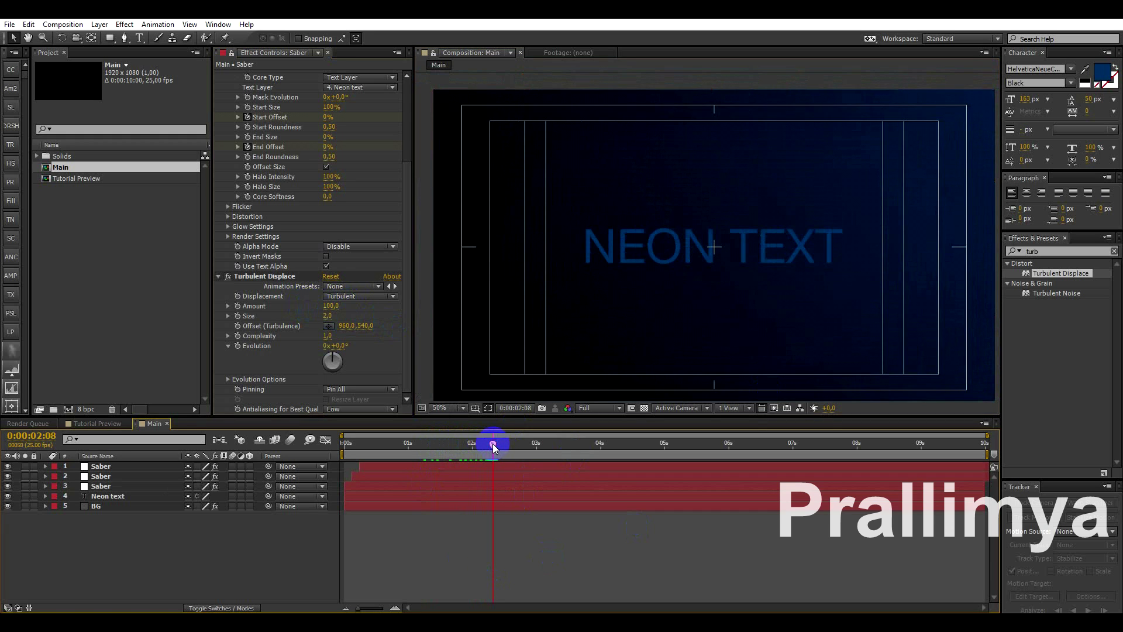
left_click(100, 496)
left_click(1093, 252)
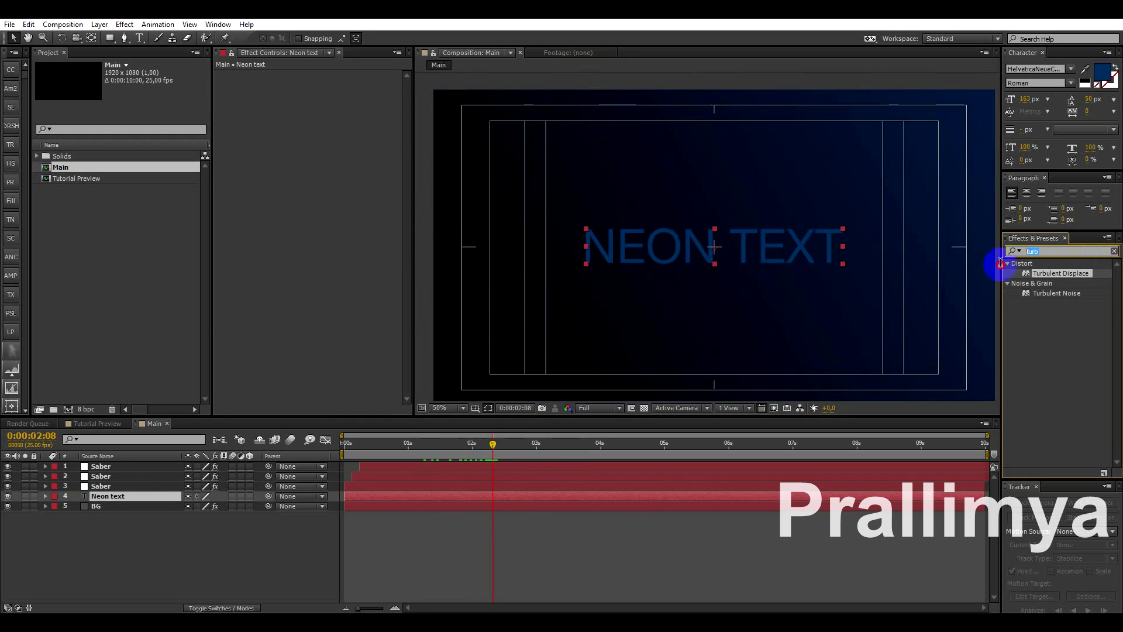
Step: Add Glow to Neon text, fill the text blue 0084FF, enlarge Glow Radius, and duplicate the Glow
type("glow")
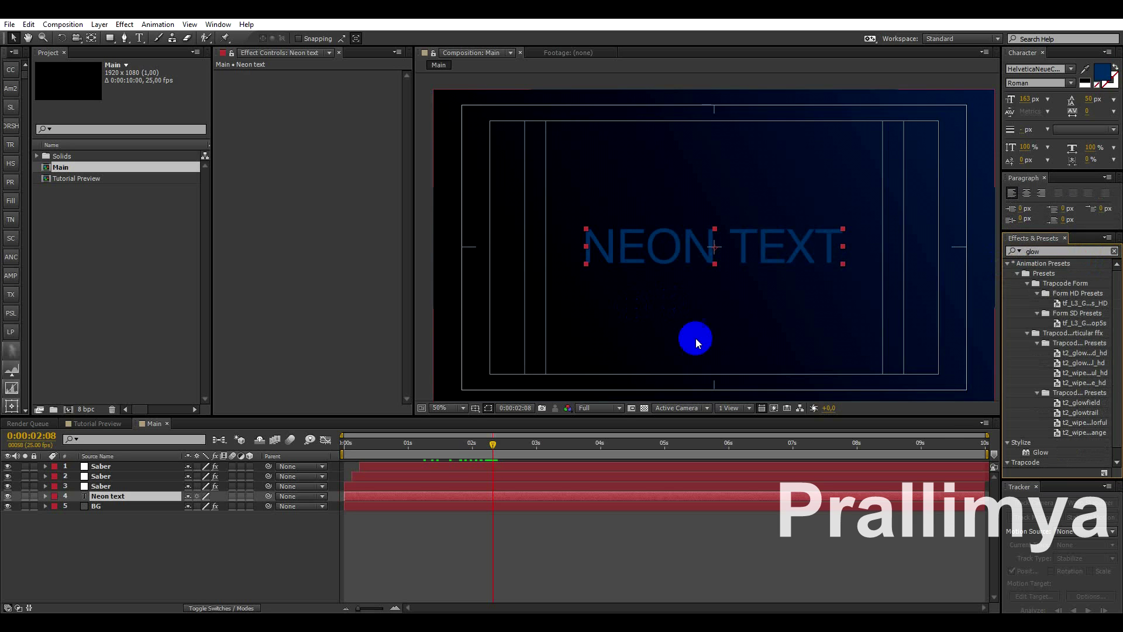
left_click_drag(1040, 452, 842, 495)
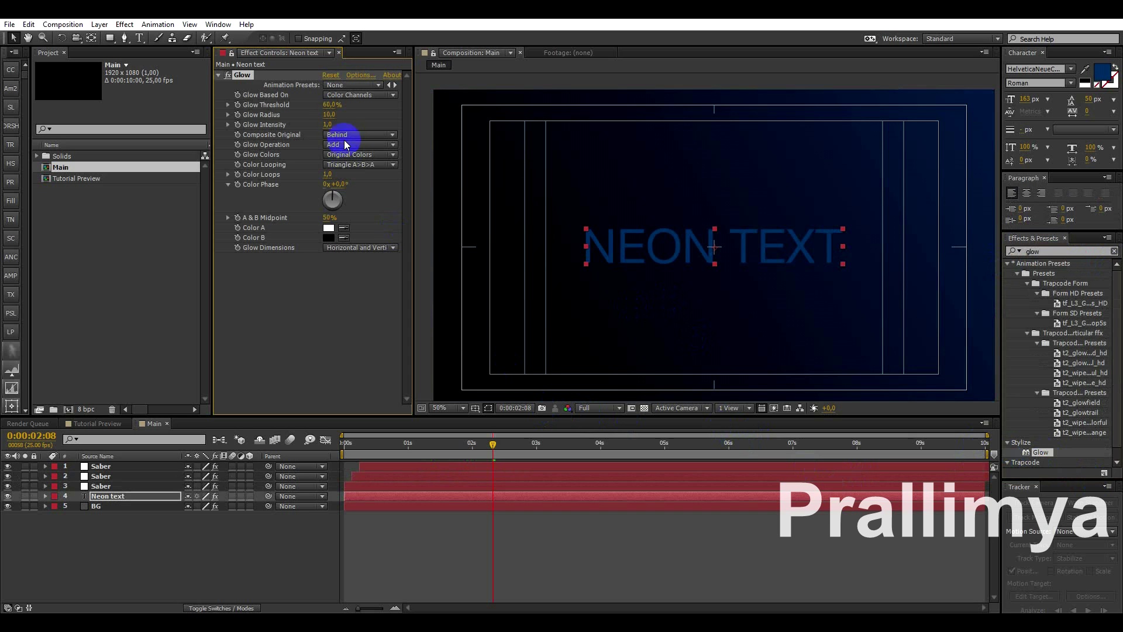
double_click(114, 496)
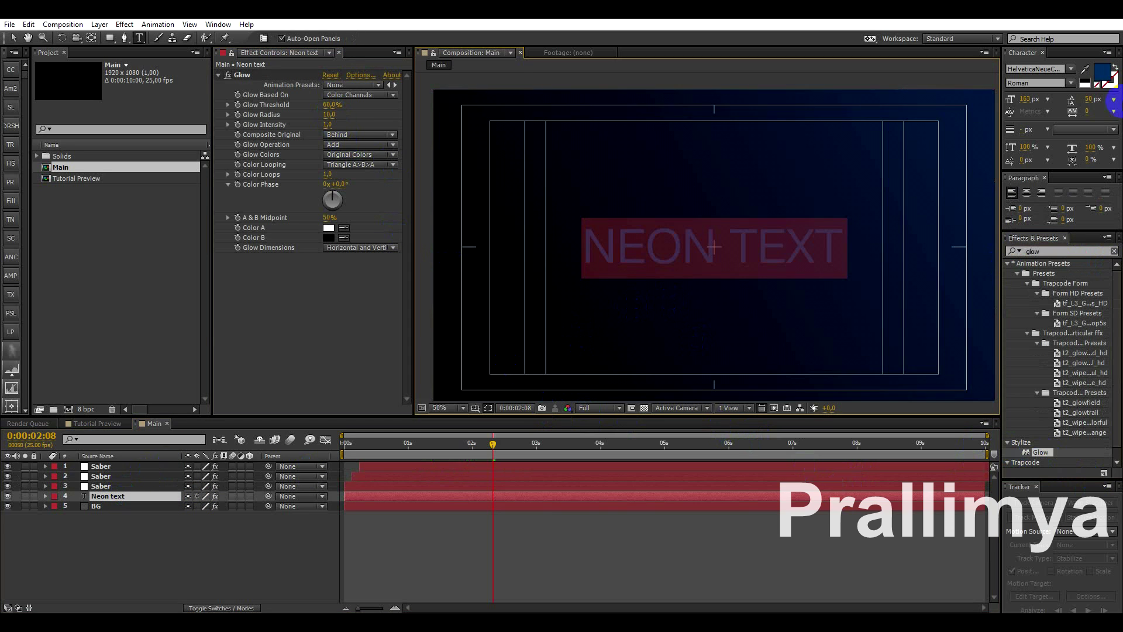
left_click(1102, 72)
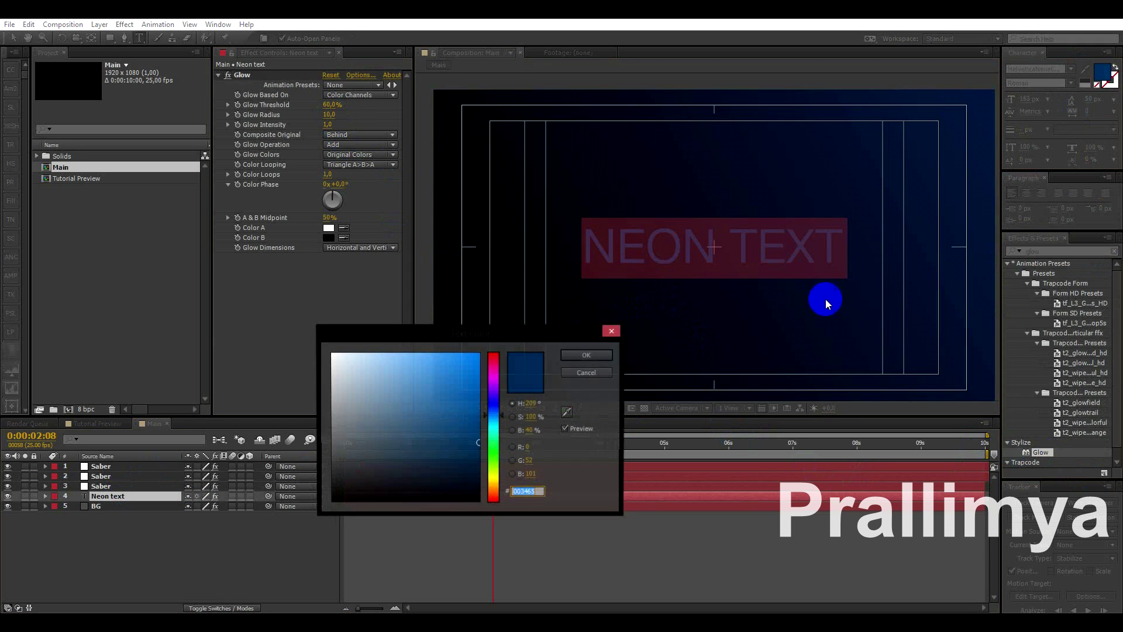
left_click_drag(466, 454, 479, 352)
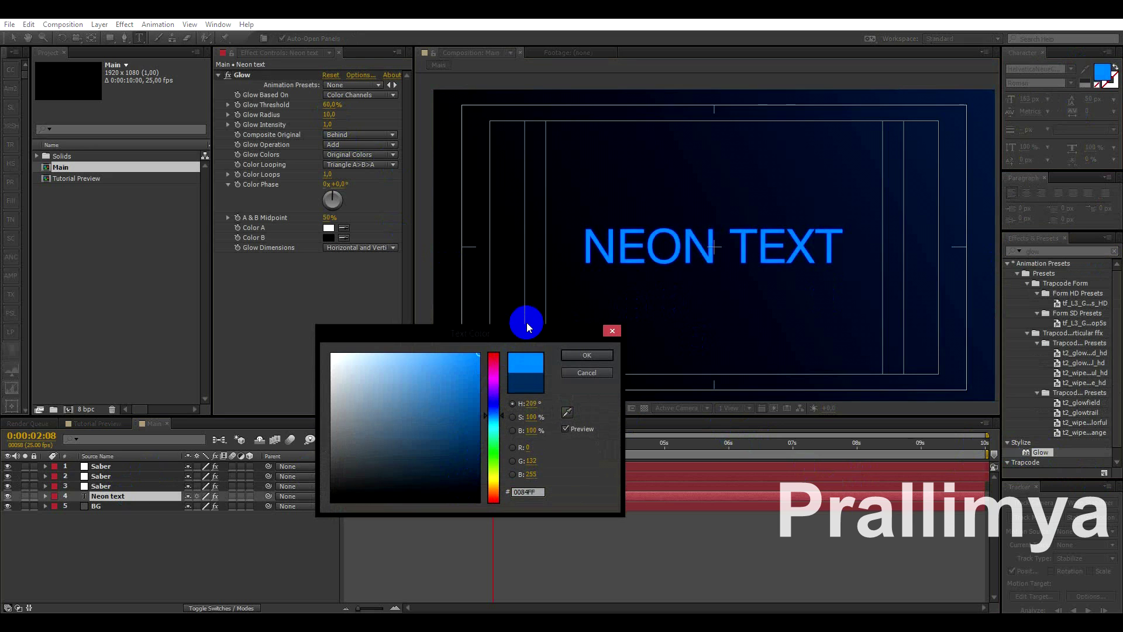
key("Return")
left_click_drag(328, 115, 356, 119)
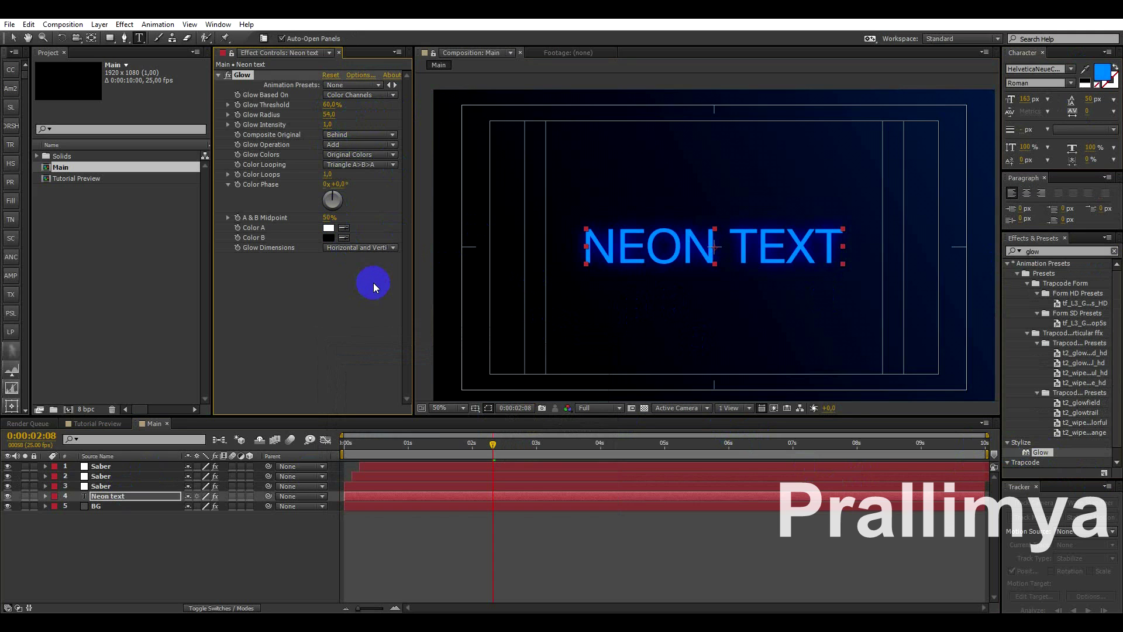
key("ctrl+d")
left_click_drag(328, 267, 266, 275)
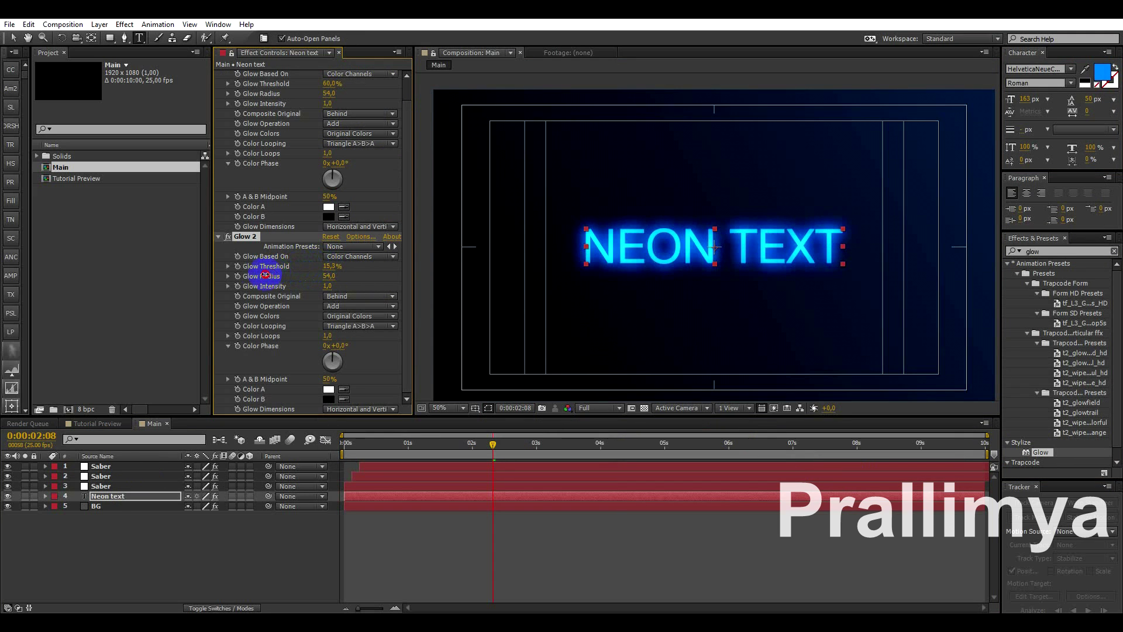
left_click(552, 534)
mouse_move(488, 444)
left_mouse_down()
mouse_move(348, 453)
mouse_move(392, 452)
left_mouse_up()
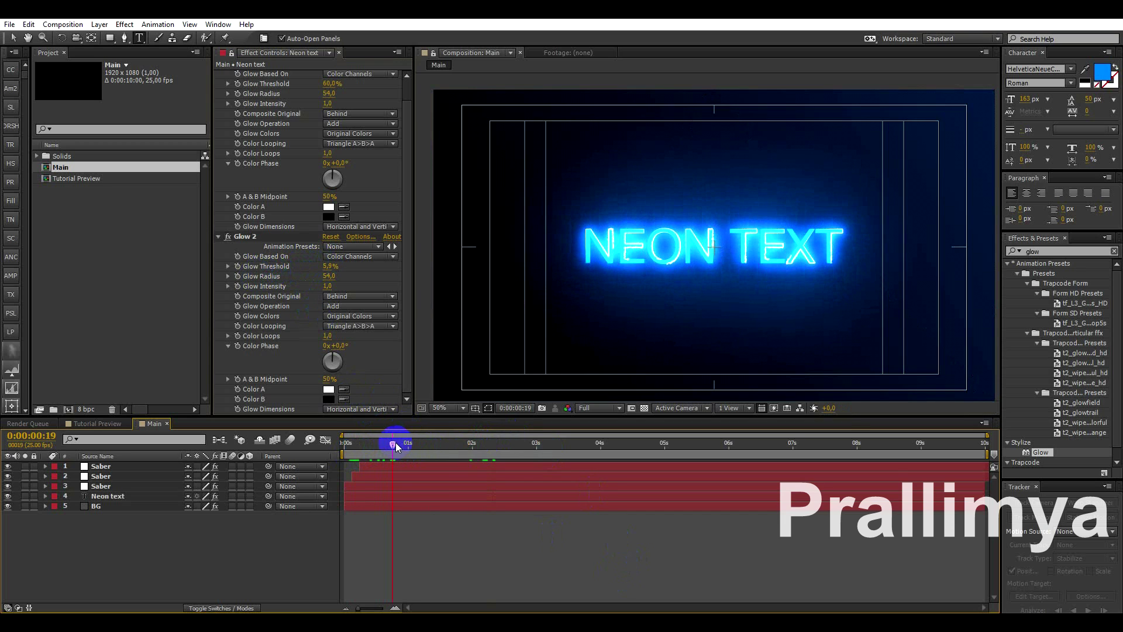
left_click_drag(393, 450, 465, 450)
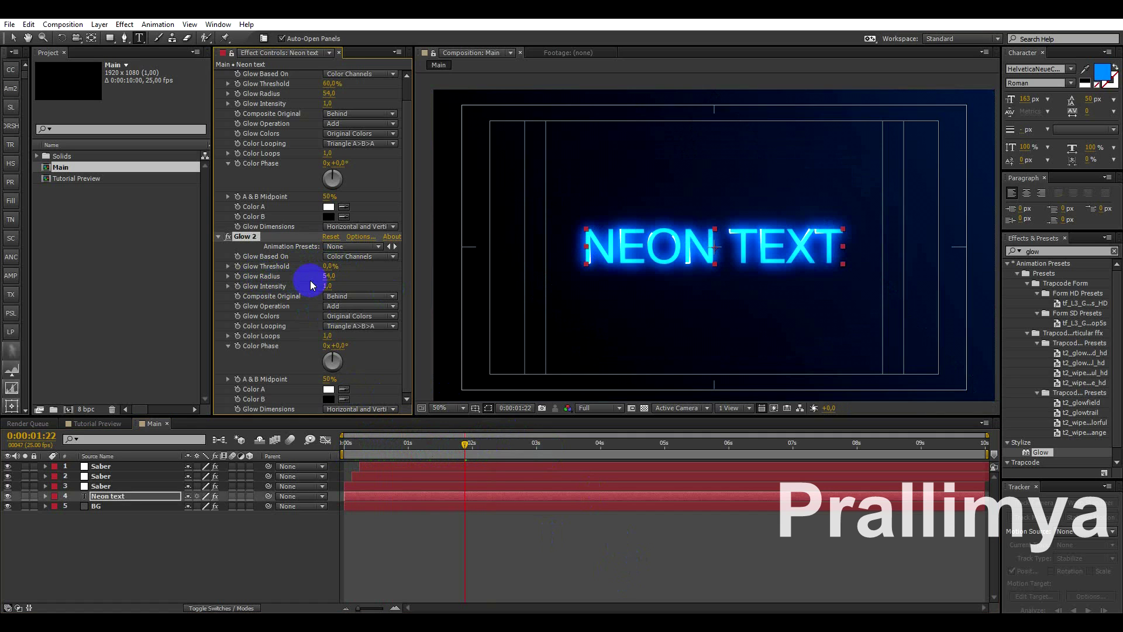
scroll(314, 311, "up", 1)
scroll(315, 311, "up", 2)
scroll(318, 323, "up", 1)
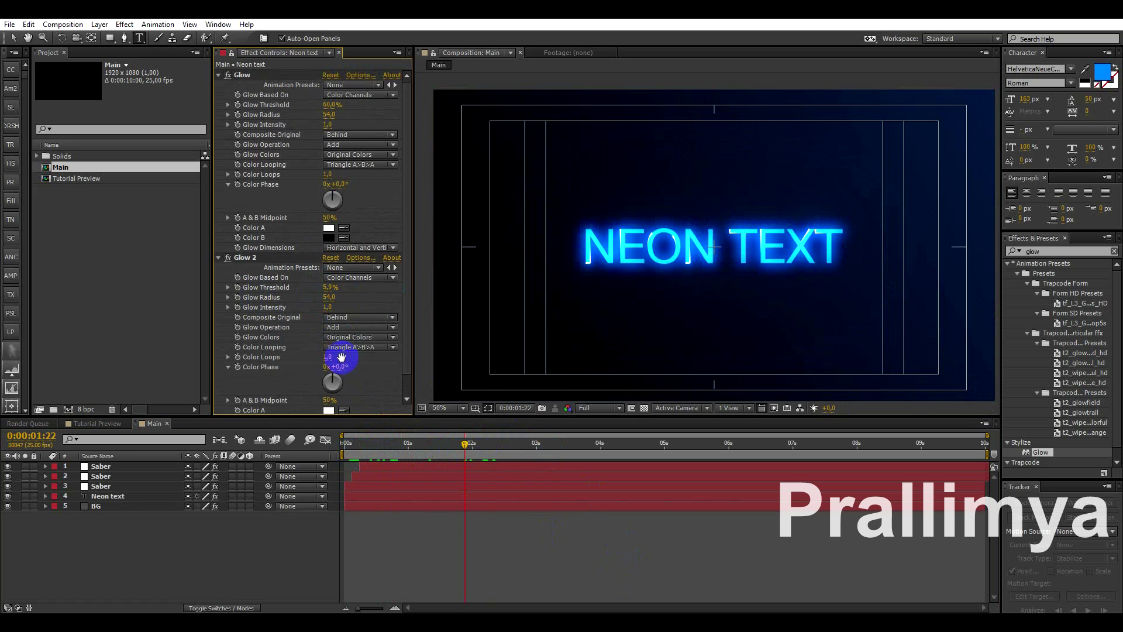
scroll(341, 356, "down", 1)
left_click(94, 496)
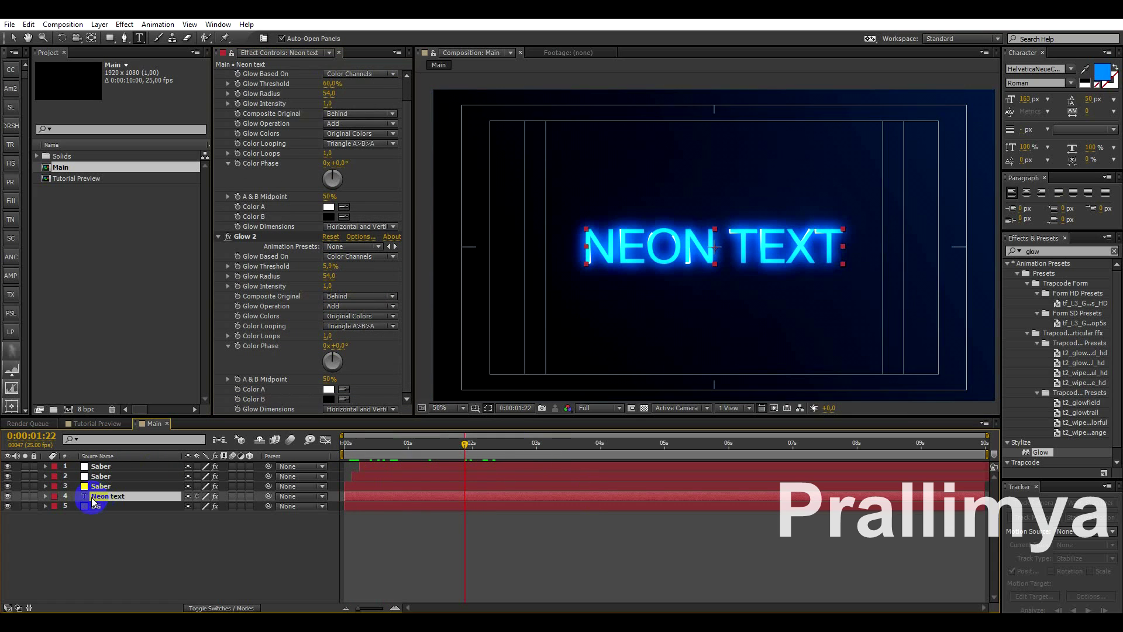
Step: Expand the Neon text layer's Glow 2 properties and set the current time to 0:00:00:12
left_click(45, 496)
left_click(56, 515)
left_click(65, 534)
scroll(87, 526, "down", 5)
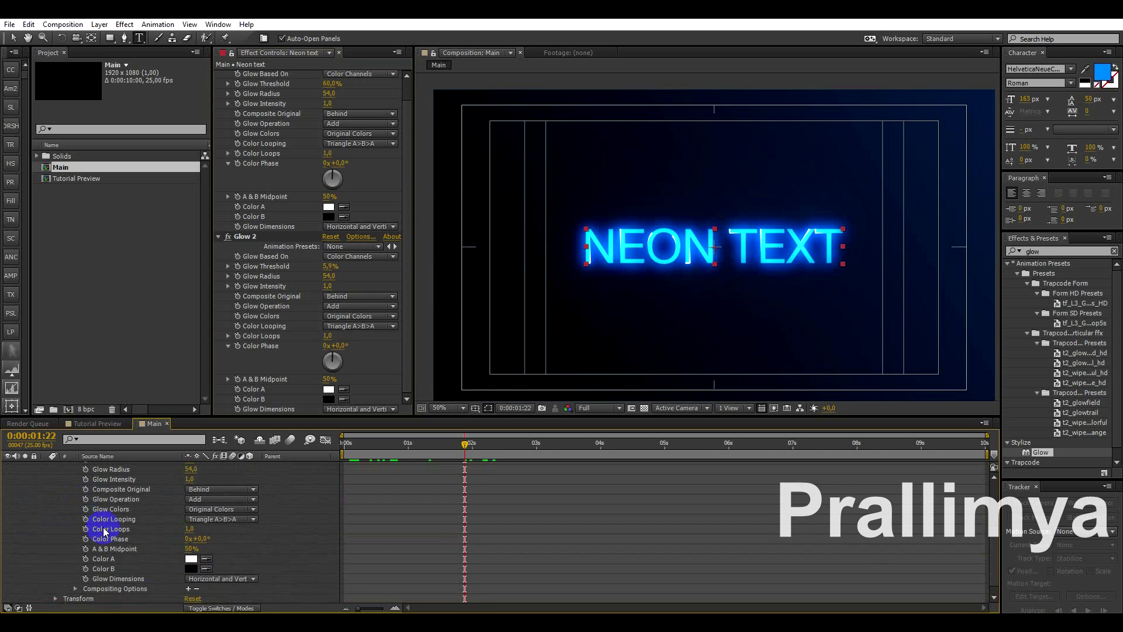
scroll(117, 578, "up", 5)
left_click(66, 535)
left_click(66, 533)
scroll(74, 561, "down", 5)
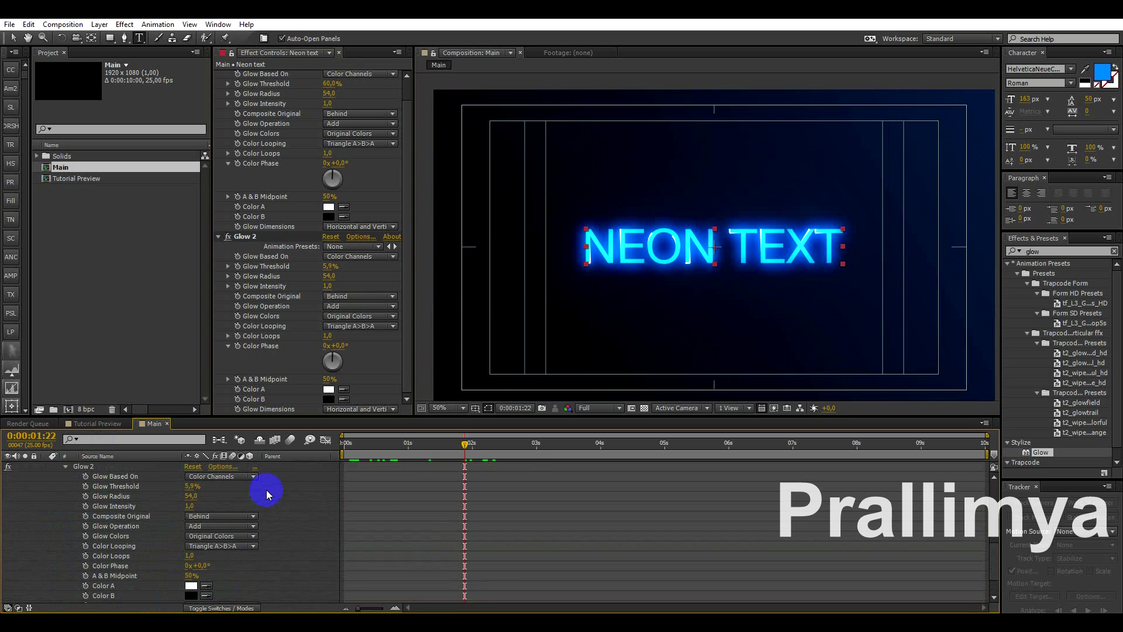
left_click_drag(465, 443, 440, 453)
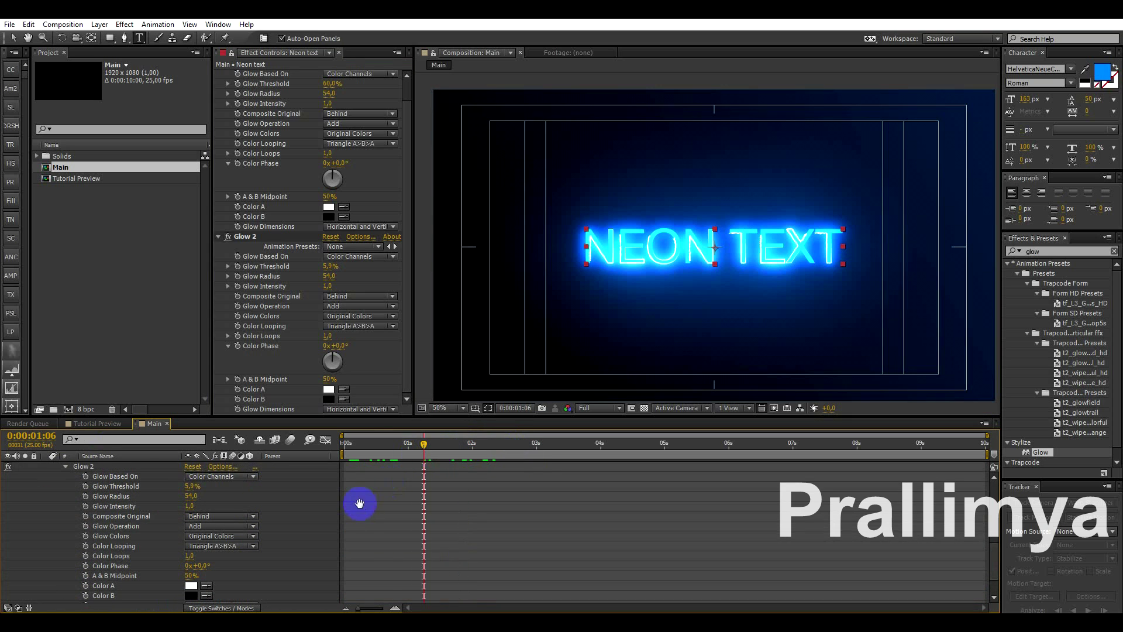
scroll(230, 514, "down", 2)
left_click_drag(417, 466, 373, 456)
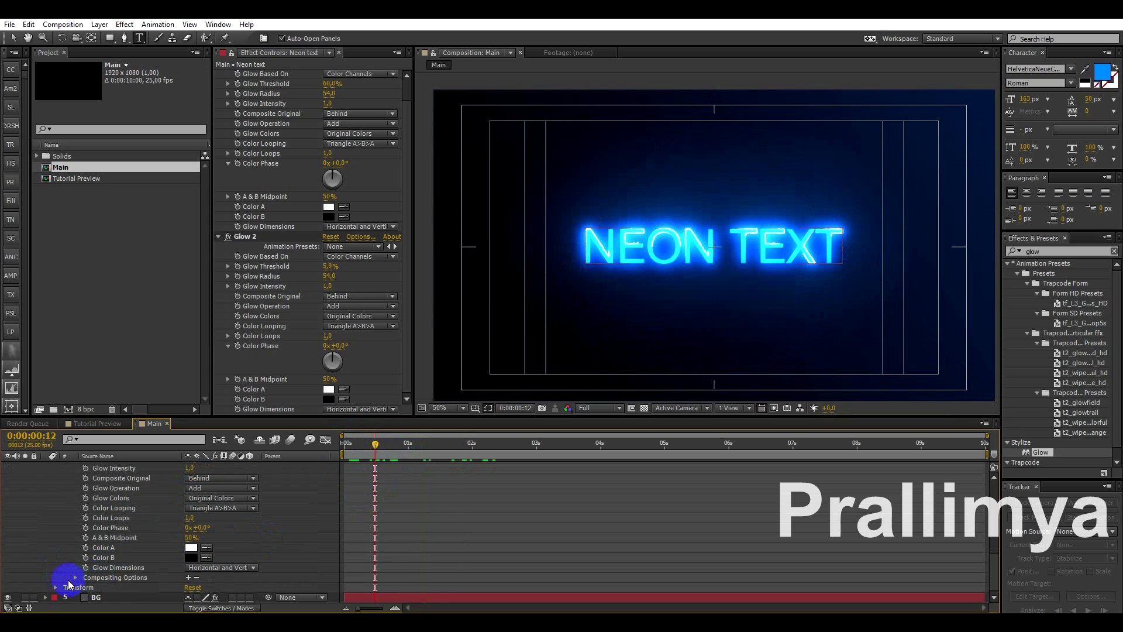
Step: Keyframe Glow 2's Effect Opacity: 100% moved to about 1s, 0% at 0:12
left_click(72, 577)
left_click(75, 576)
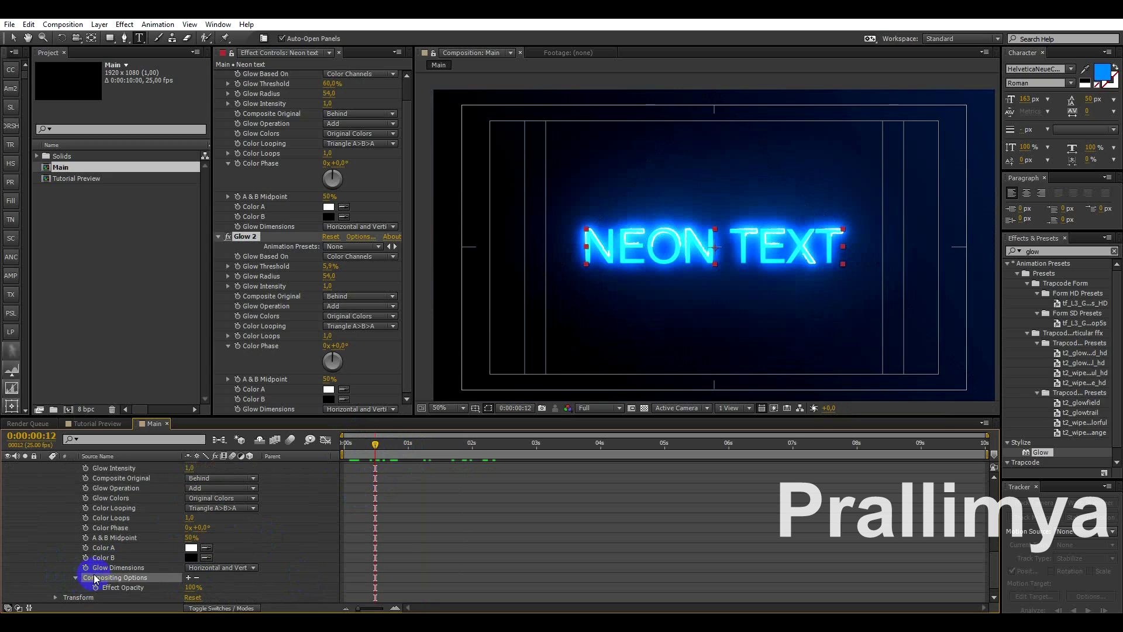
left_click(274, 565)
left_click(96, 587)
left_click(375, 587)
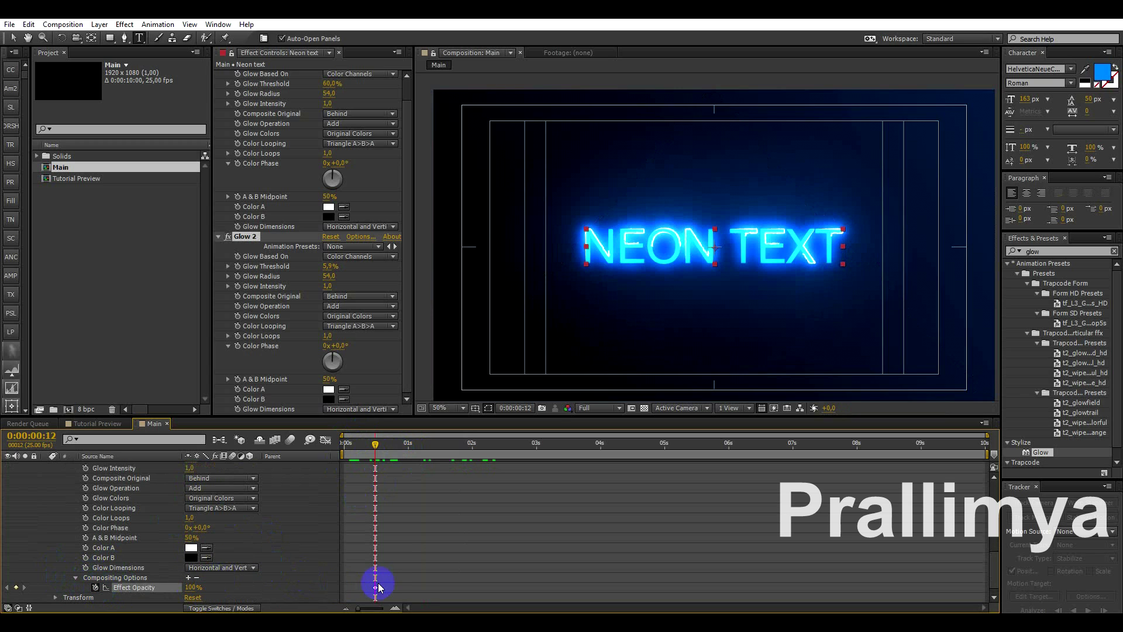
left_click_drag(376, 592, 435, 581)
left_click(247, 579)
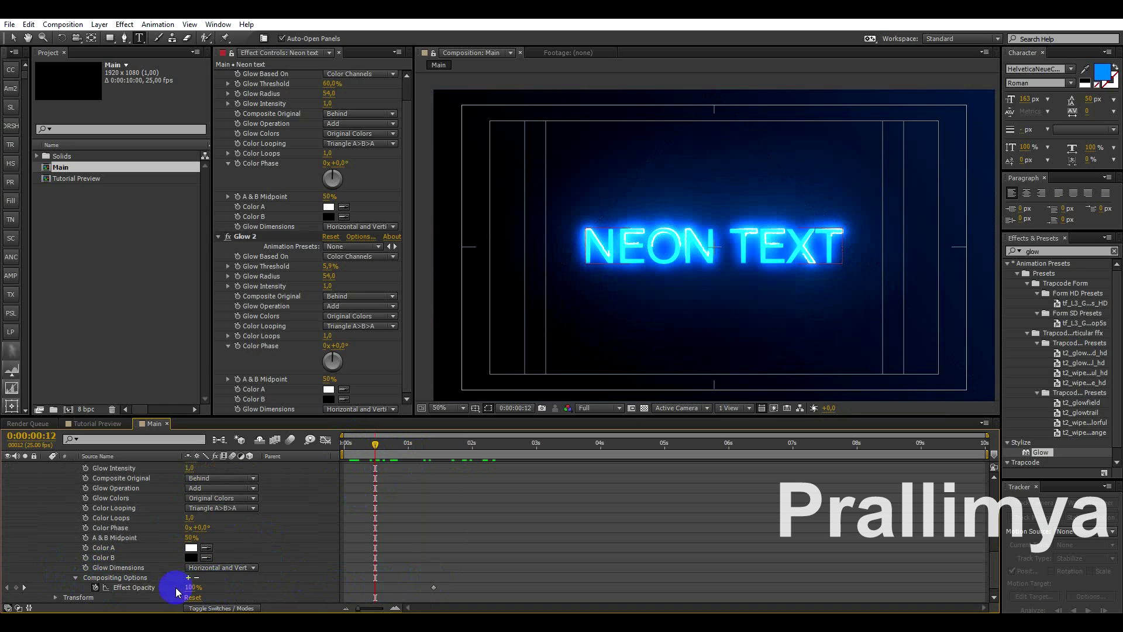
type("0")
key("Return")
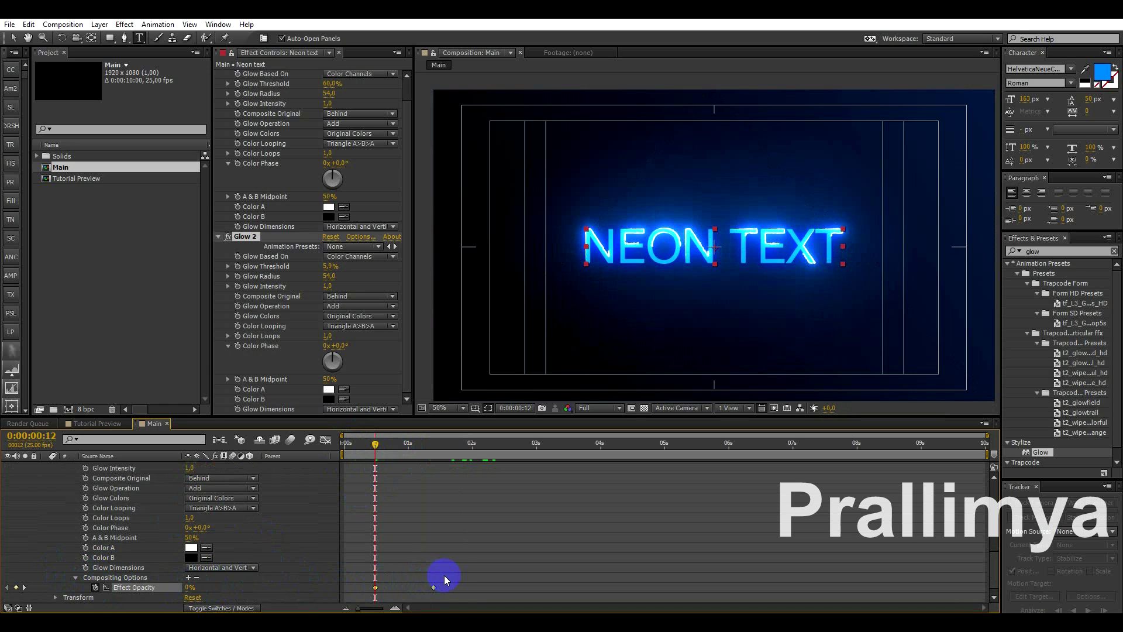
scroll(409, 537, "up", 3)
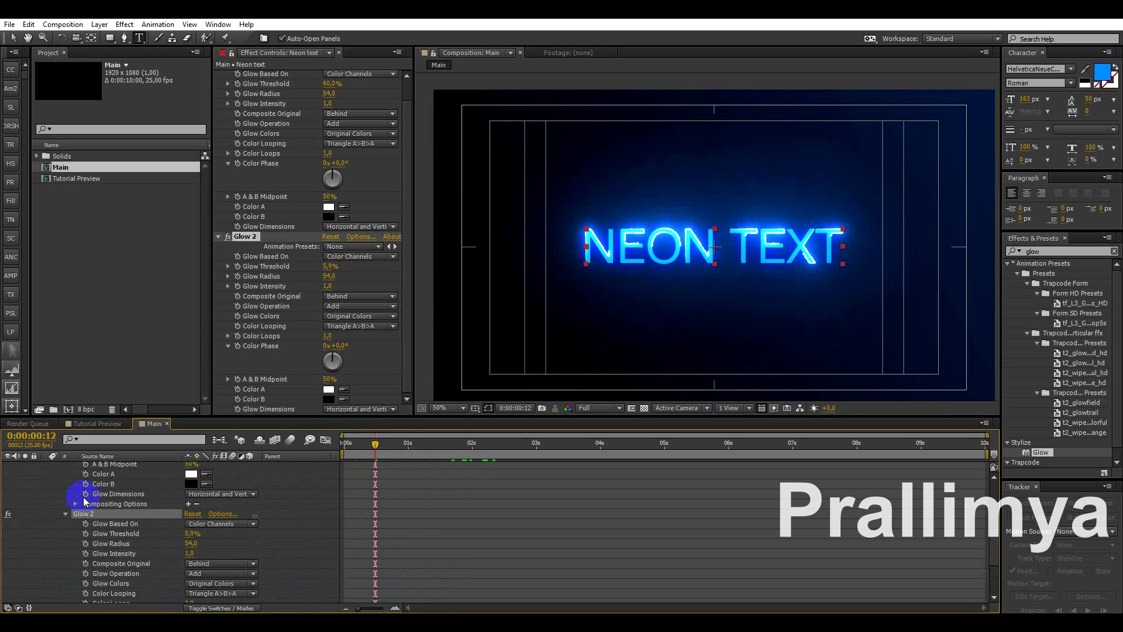
Step: Set the first Glow's Effect Opacity to 0% at 0:12
left_click(76, 504)
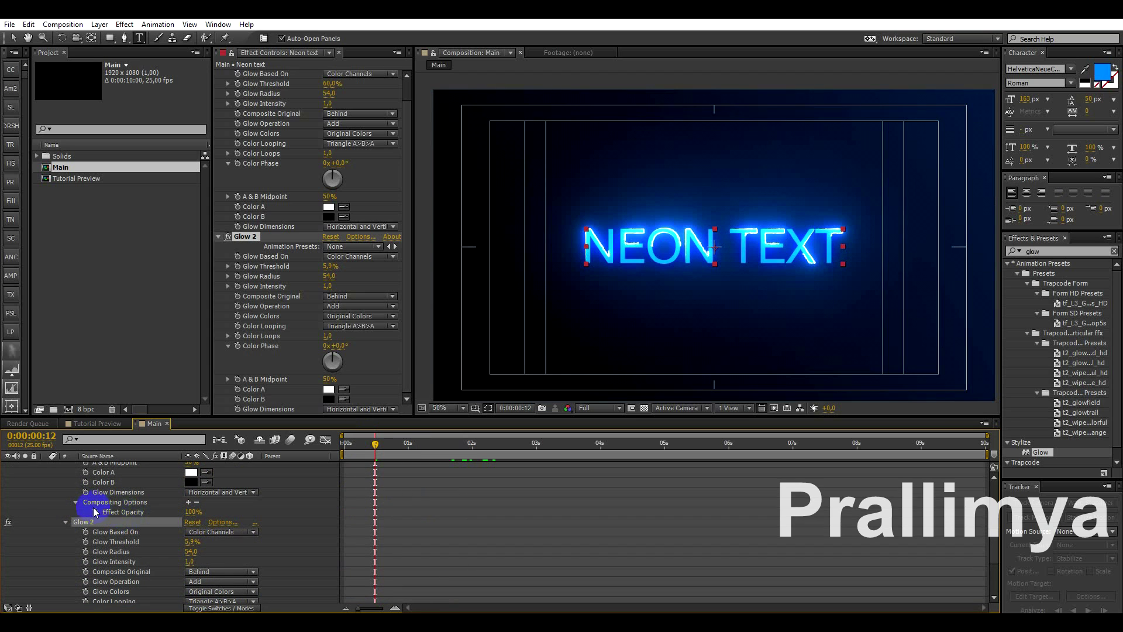
scroll(389, 544, "down", 3)
scroll(412, 515, "up", 3)
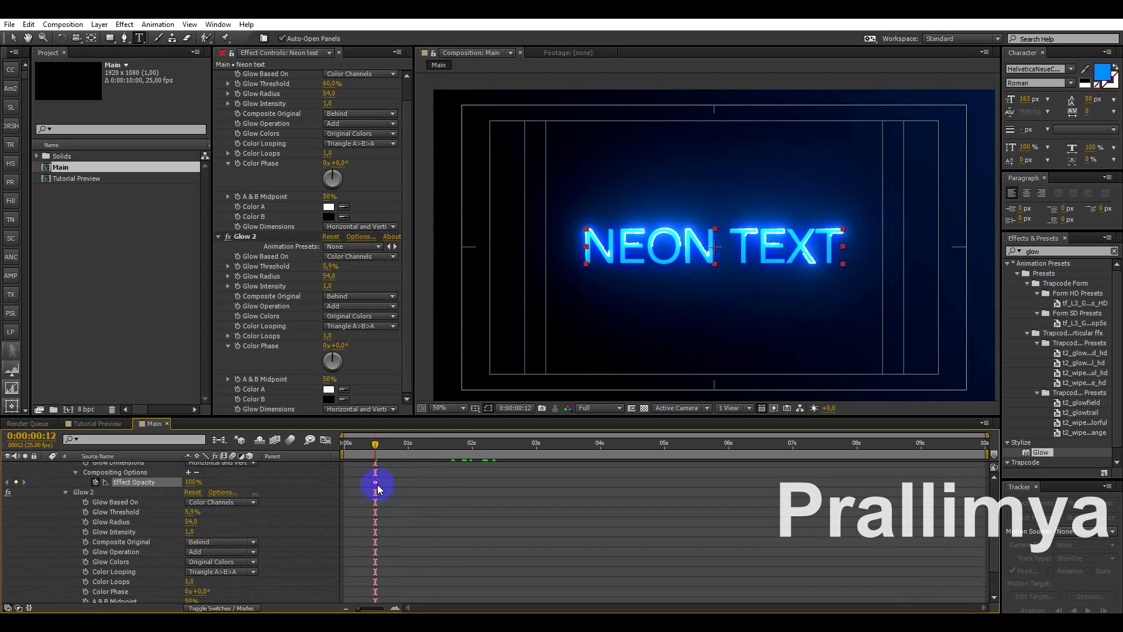
scroll(446, 519, "up", 5)
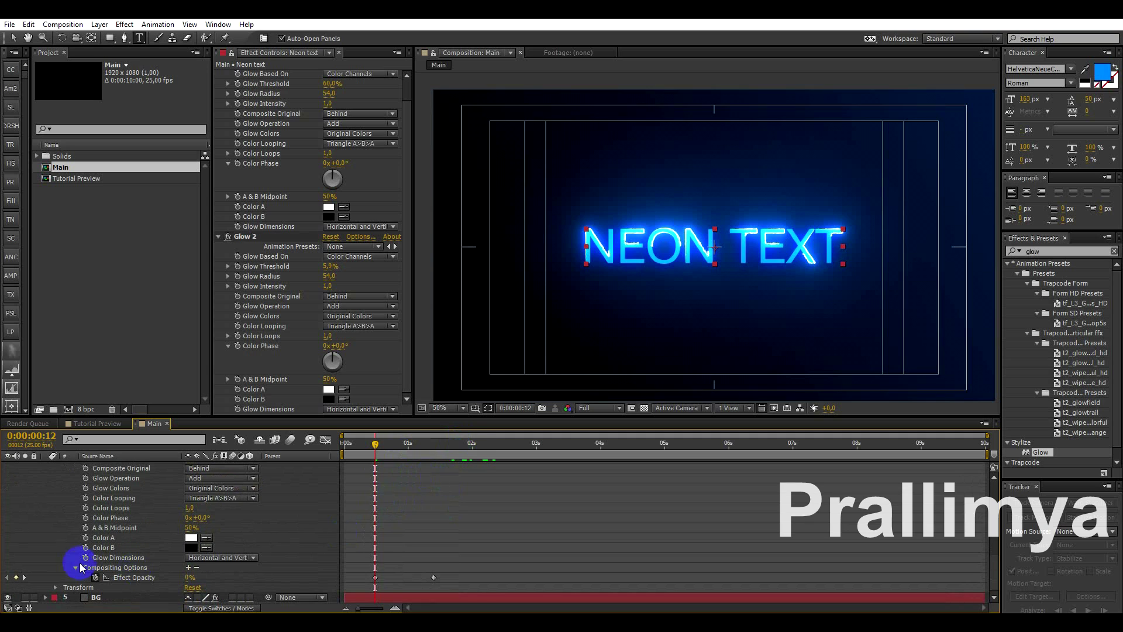
scroll(102, 537, "down", 3)
left_click(190, 524)
type("0")
key("Return")
left_click(481, 528)
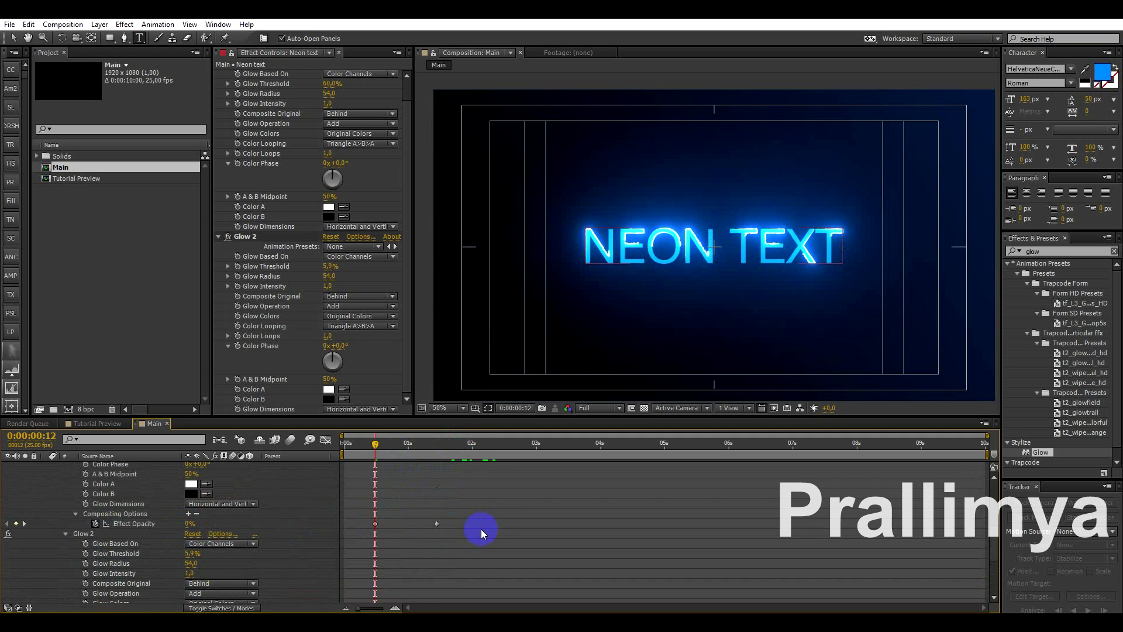
Step: Set Glow 2's Effect Opacity back to 0% at 2:11 and preview the flicker
left_click_drag(378, 450, 500, 444)
left_click(194, 527)
scroll(380, 571, "down", 5)
left_click(193, 577)
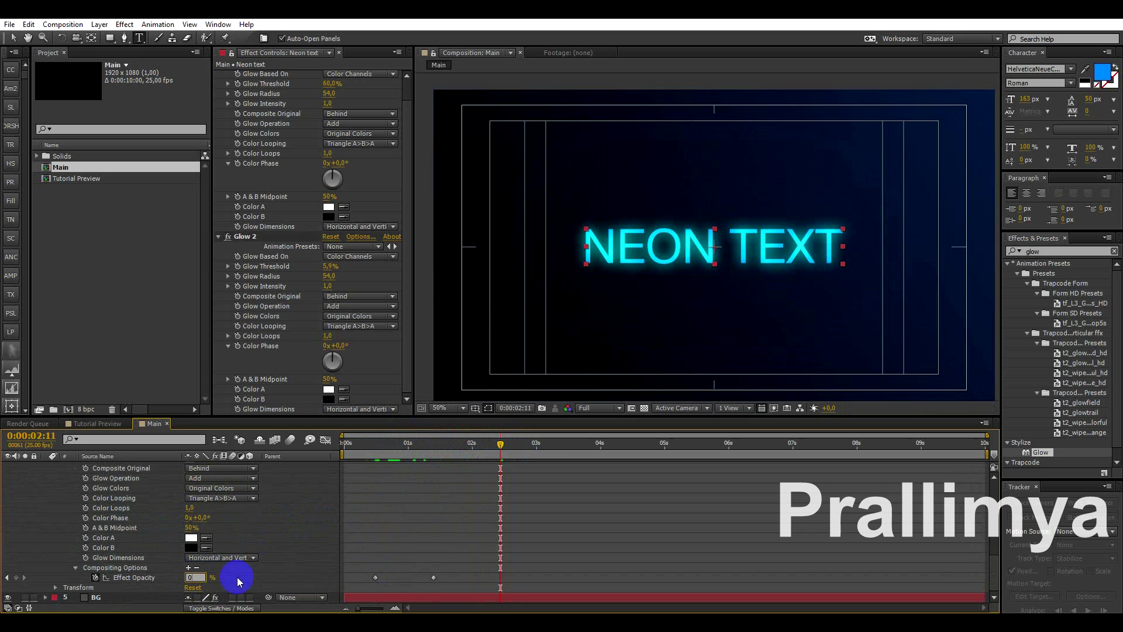
type("0")
key("Return")
mouse_move(490, 445)
left_mouse_down()
mouse_move(409, 462)
mouse_move(472, 476)
left_mouse_up()
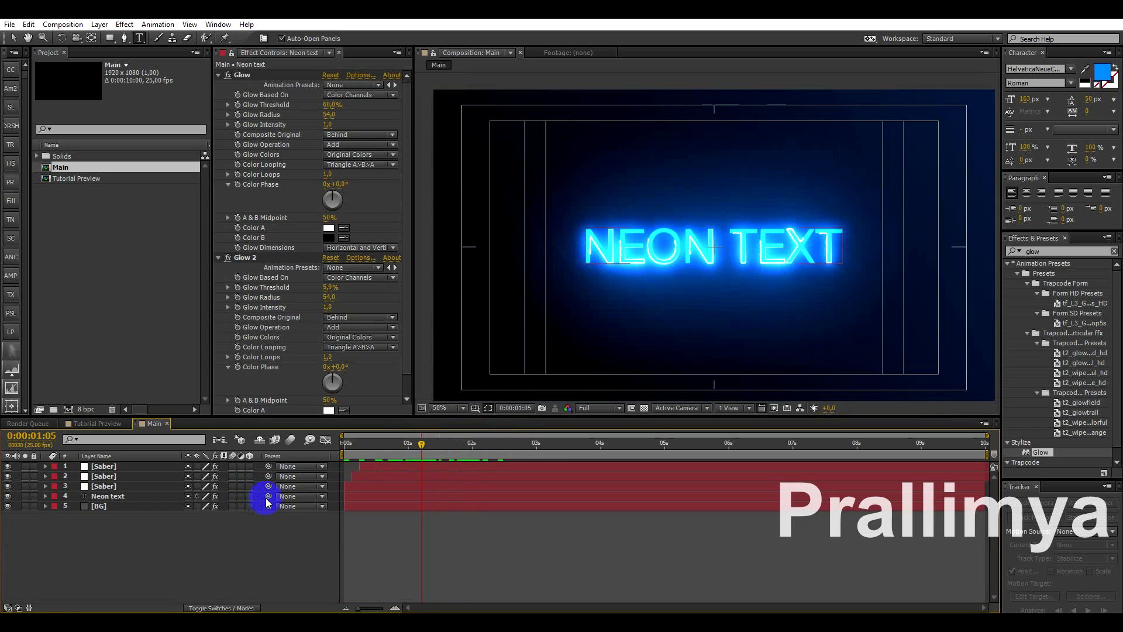
Step: Make the Saber and text layers 3D and add a camera with default settings
left_click_drag(256, 497, 250, 447)
right_click(260, 553)
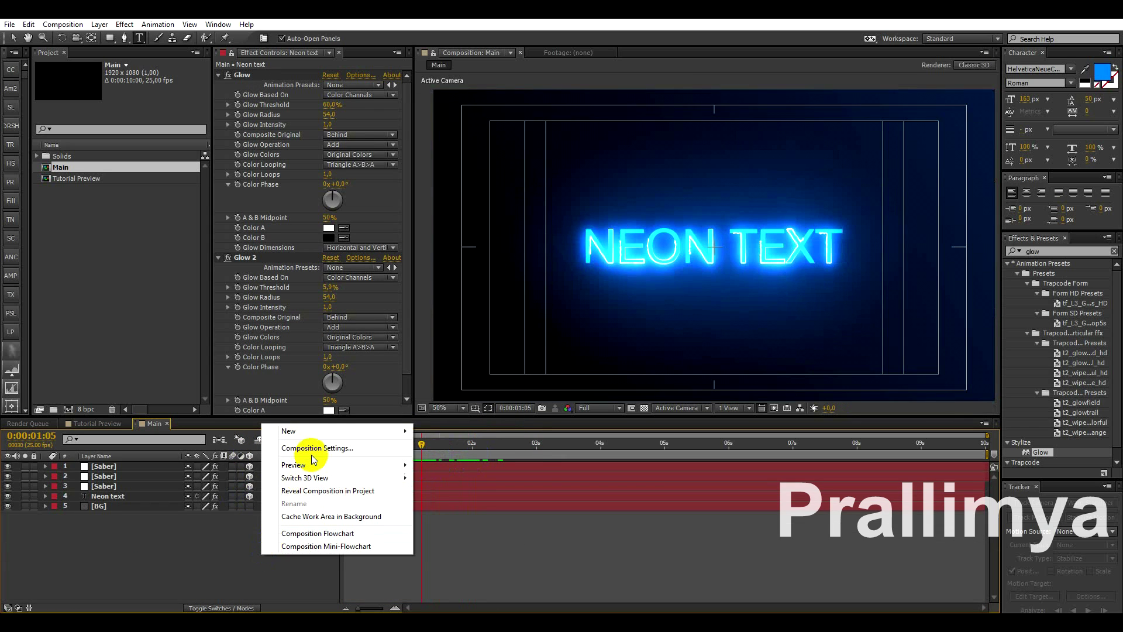
left_click(448, 486)
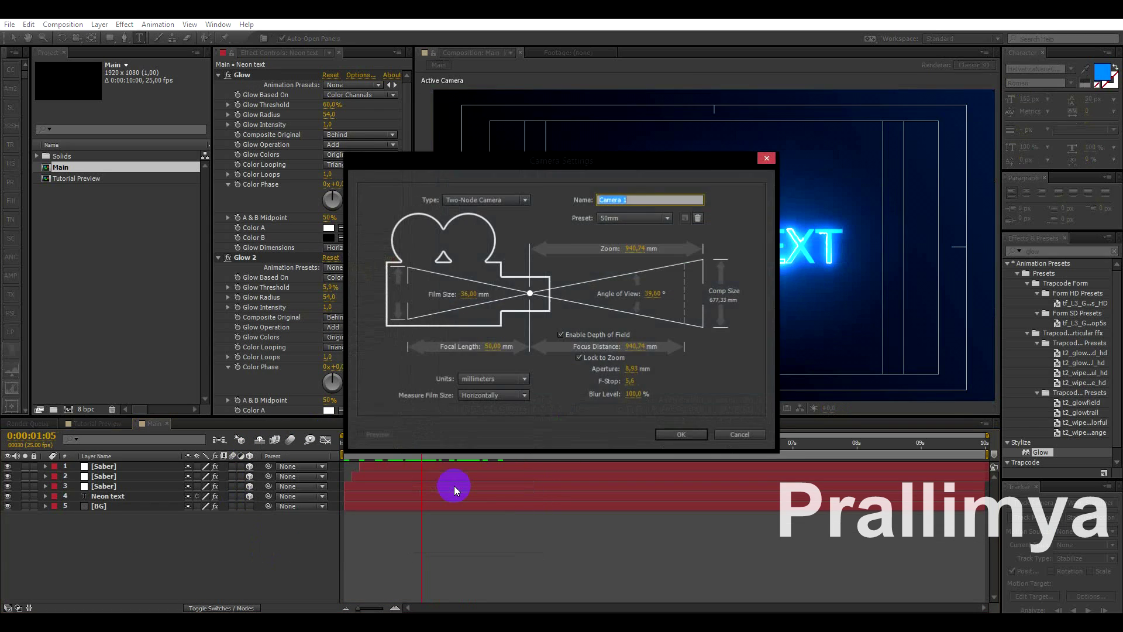
key("Return")
left_click(75, 498)
Step: Keyframe Camera 1's Zoom: 2666,7 pixels at 2s and 2891,7 pixels at 0s
left_click(53, 468)
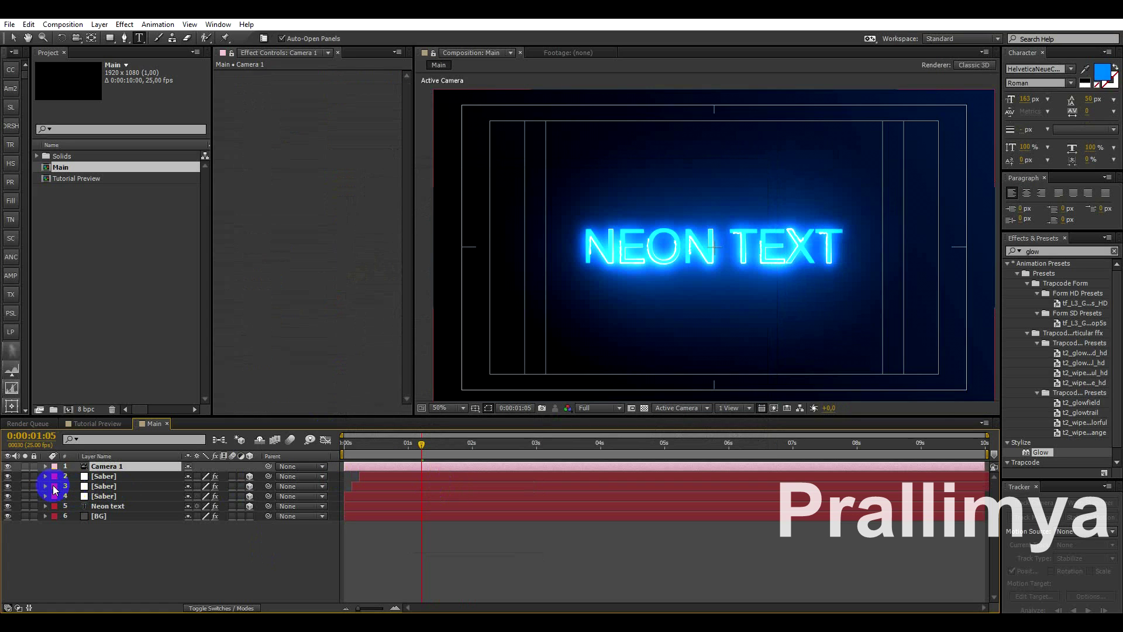
left_click(46, 466)
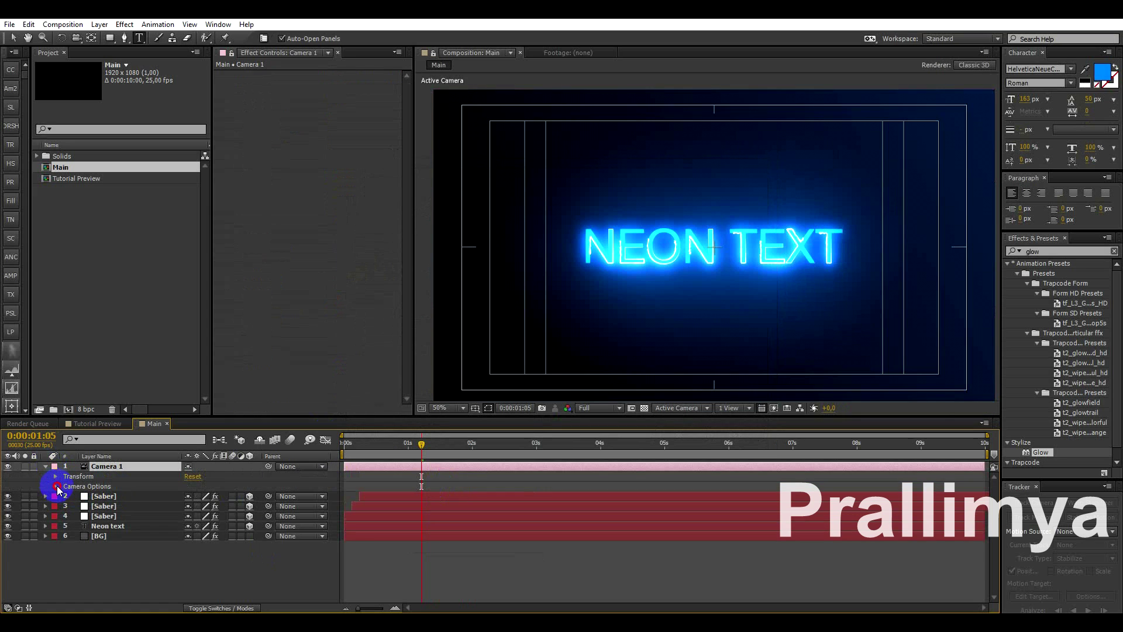
left_click(56, 486)
left_click(75, 477)
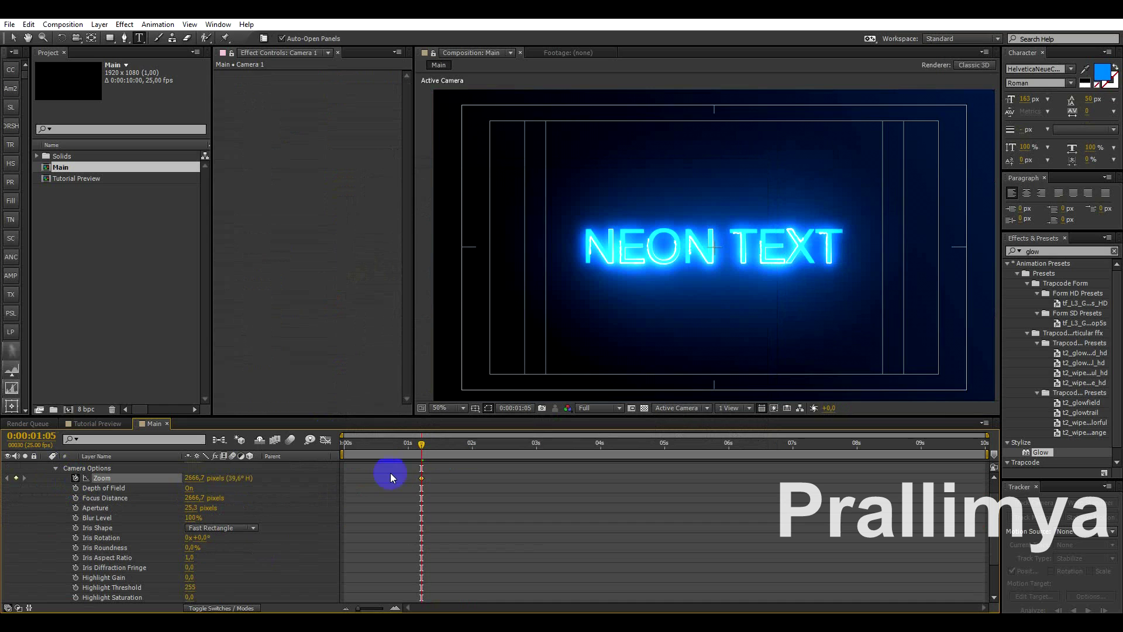
left_click_drag(421, 478, 472, 478)
left_click_drag(421, 443, 343, 443)
left_click_drag(178, 479, 377, 462)
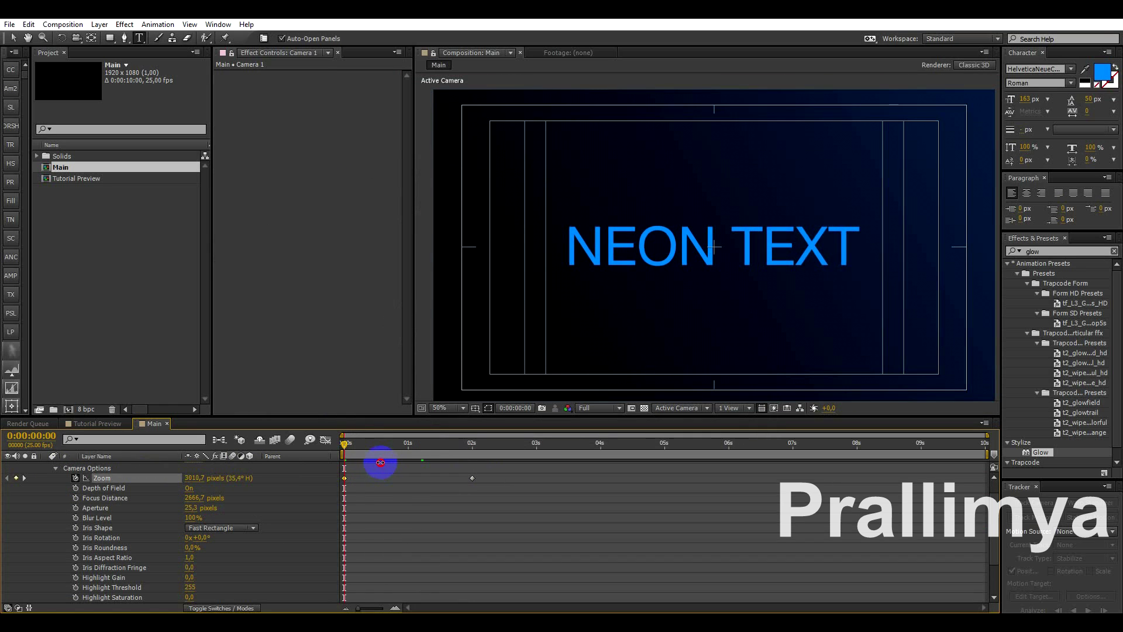